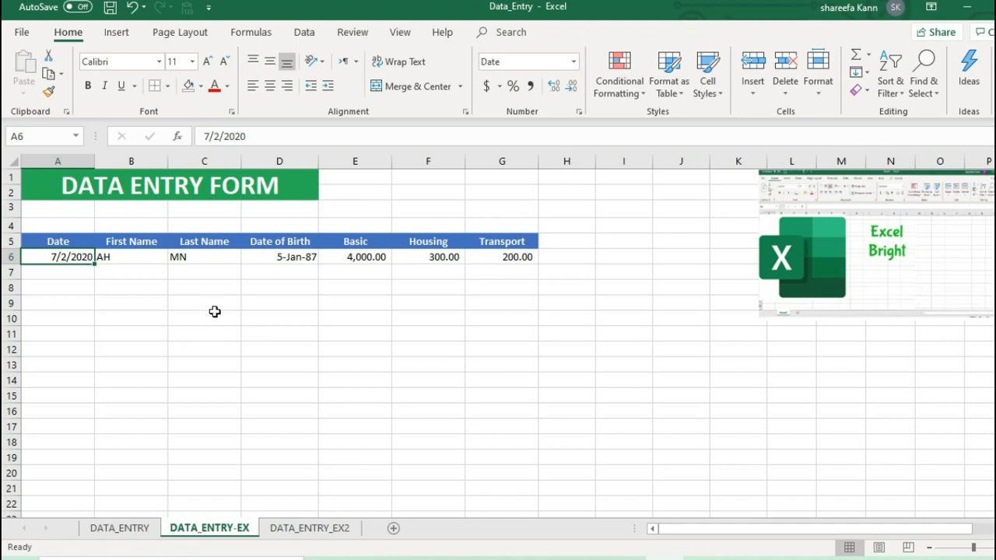
Clear the existing sample record in A6:G6 below the header row.
drag(73, 257, 481, 256)
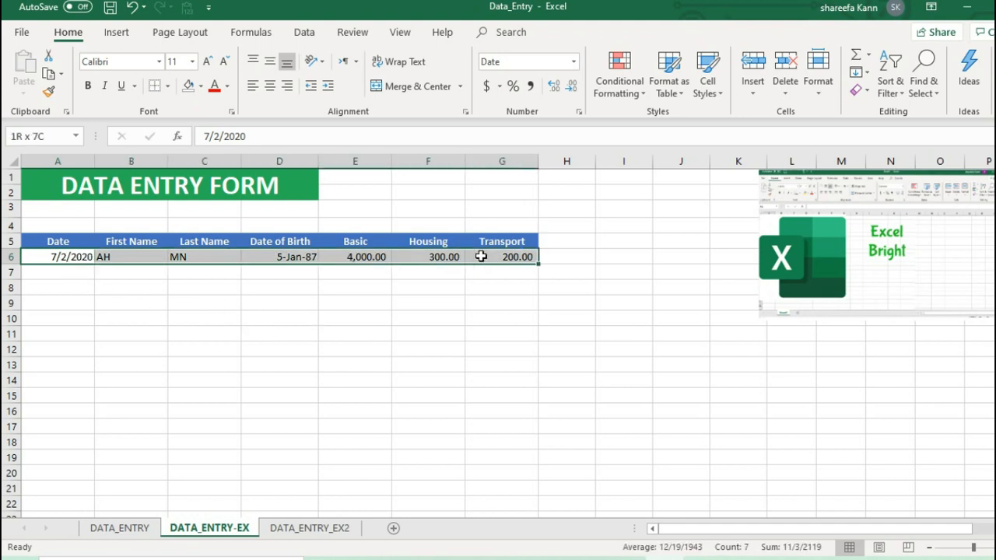
click(399, 323)
drag(61, 243, 502, 257)
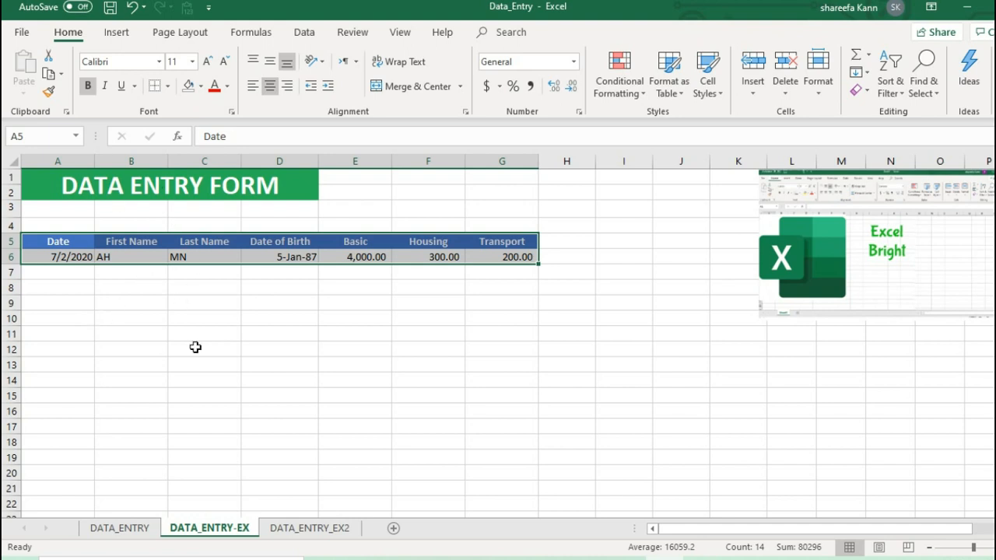
drag(80, 256, 488, 257)
key(Delete)
click(132, 334)
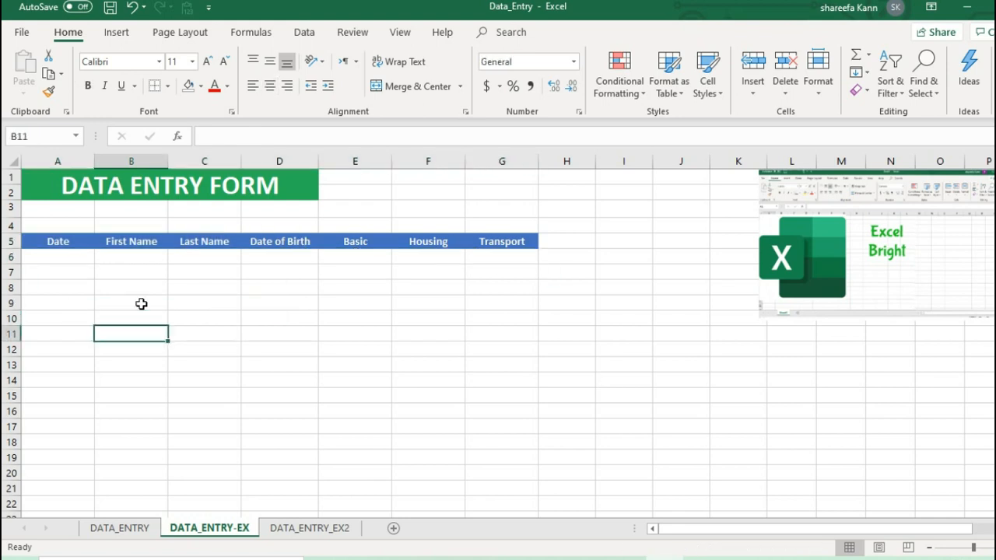
Convert the header row and the empty row below it, A5:G6, into a table with headers.
drag(62, 246, 494, 254)
click(130, 39)
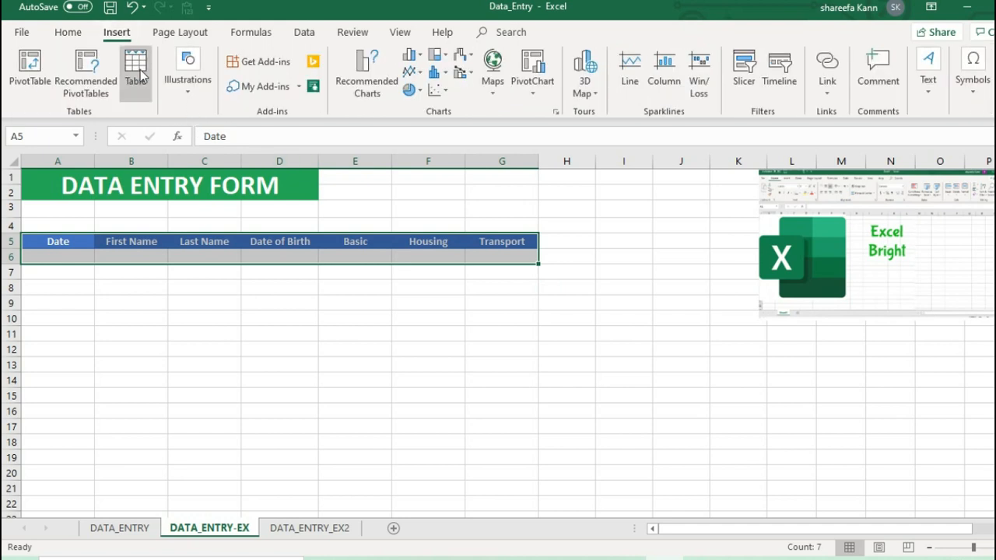
click(140, 74)
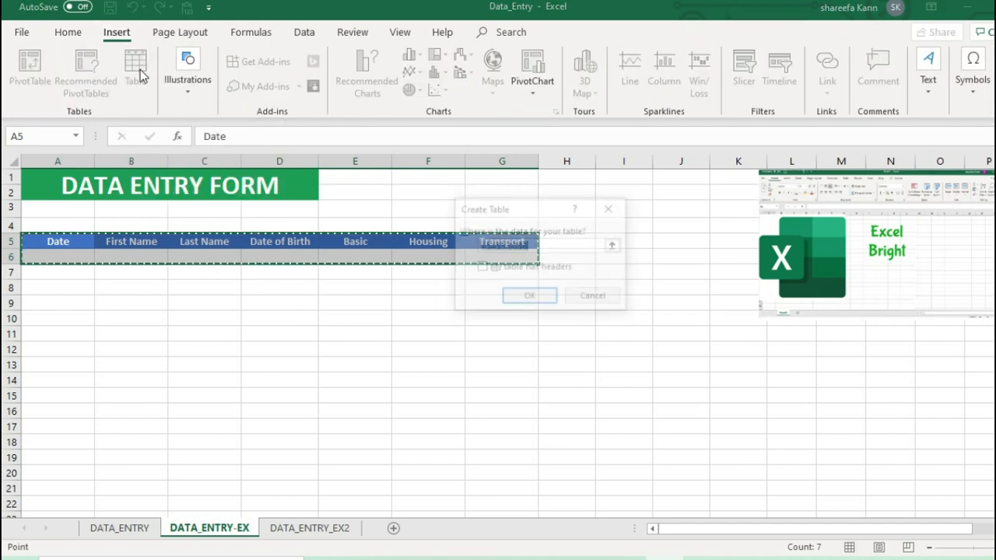
click(483, 270)
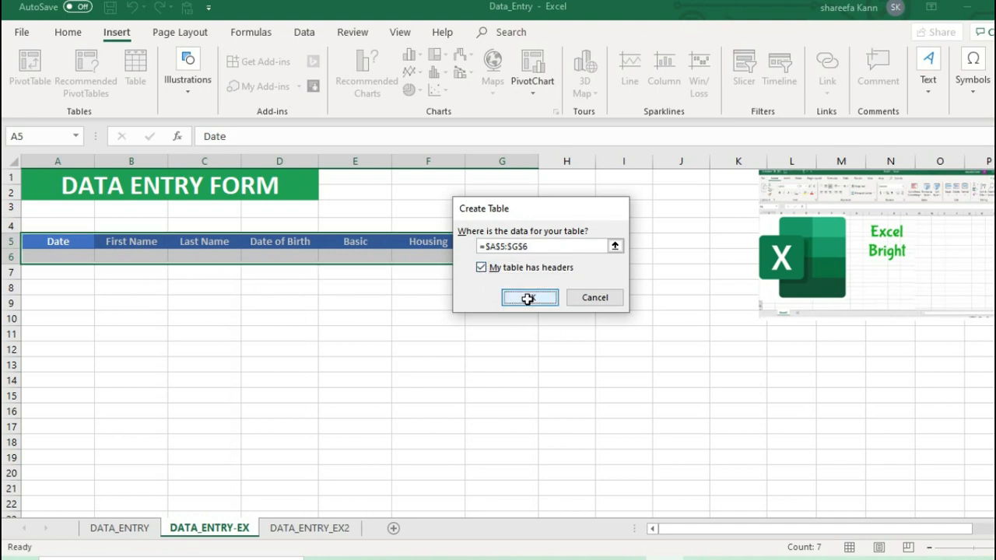
click(528, 299)
click(451, 315)
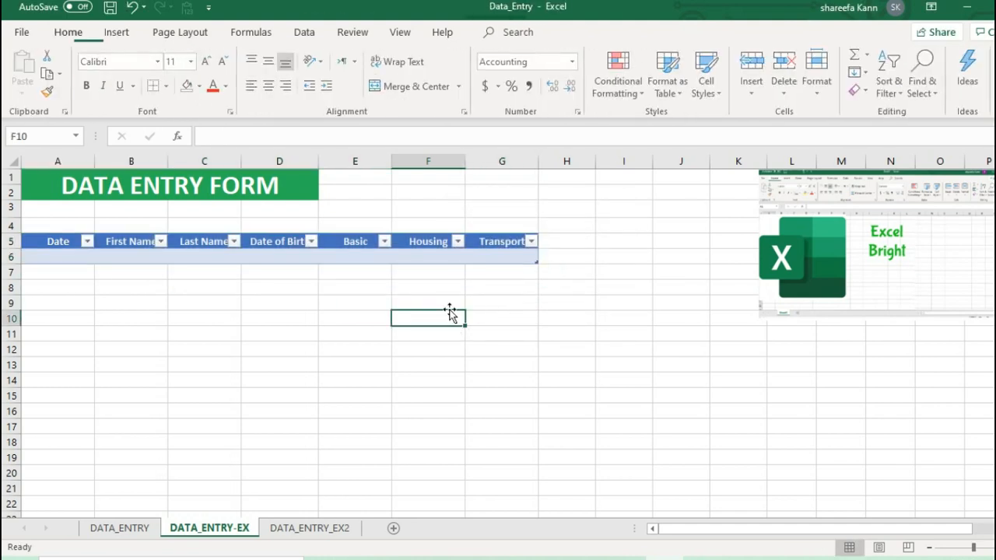
click(140, 260)
key(ctrl+a)
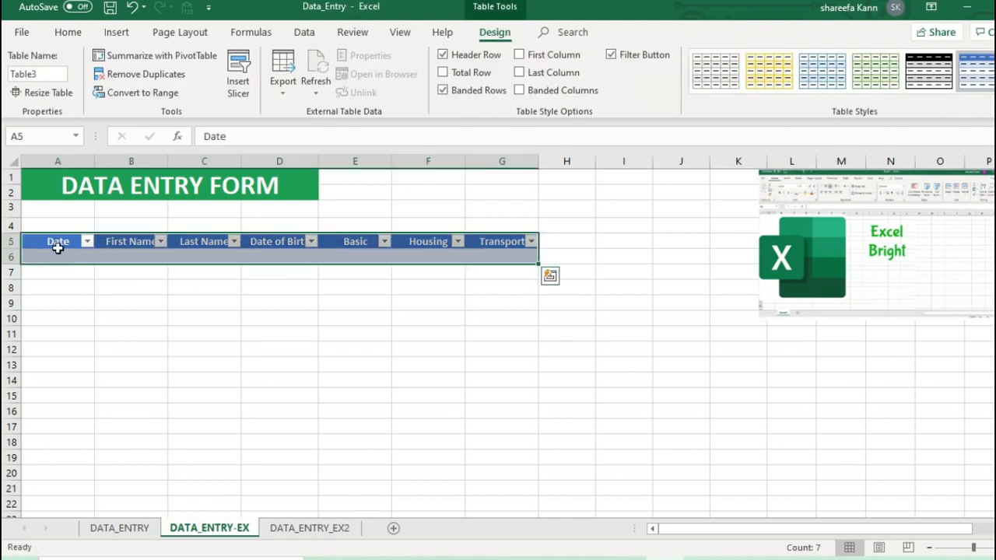
click(176, 315)
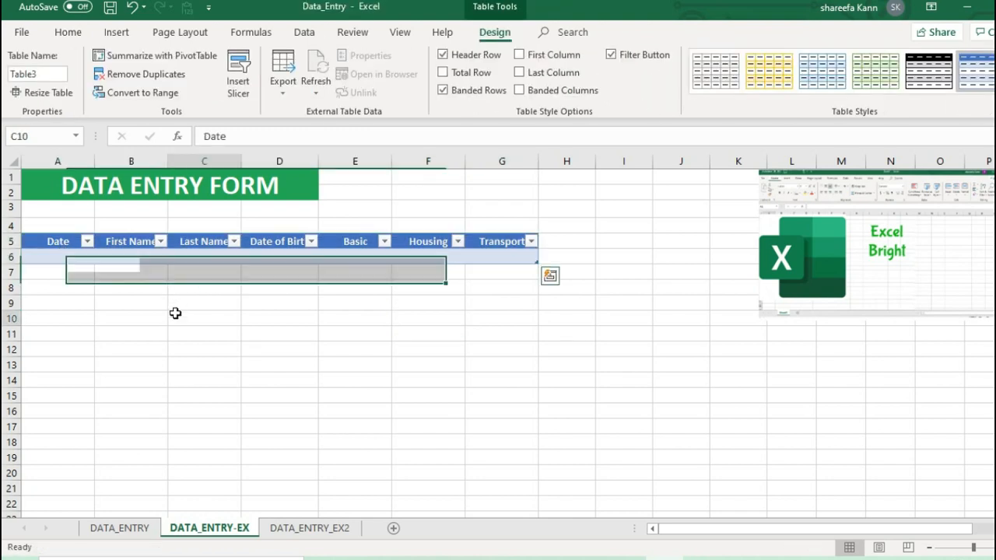
click(67, 250)
drag(54, 242, 467, 257)
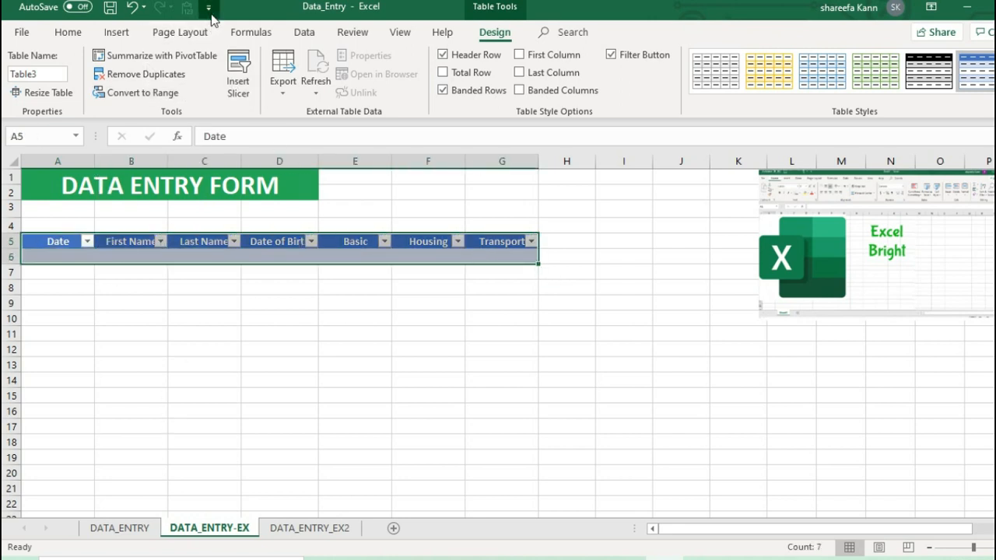
Open the Quick Access Toolbar customization page in the program options.
click(208, 10)
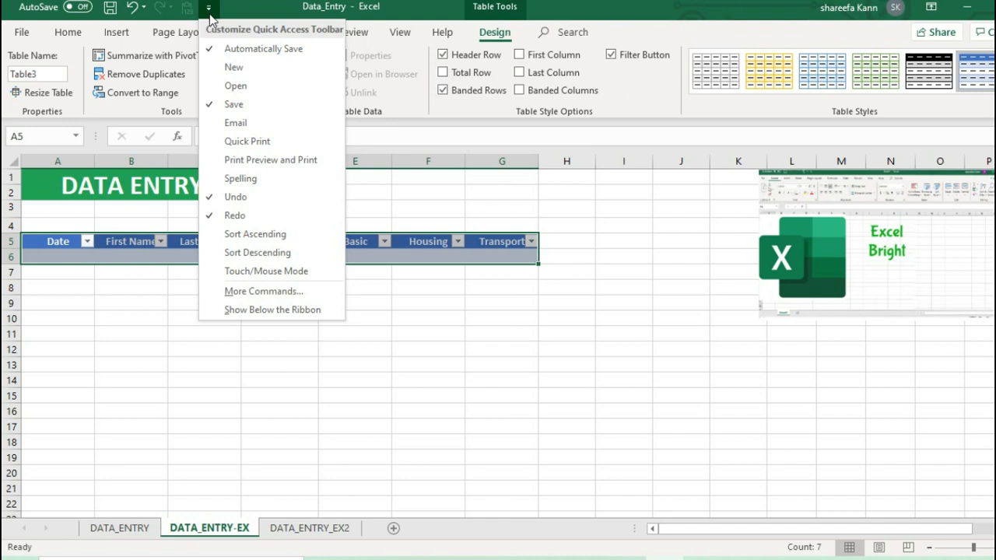
click(22, 35)
click(22, 33)
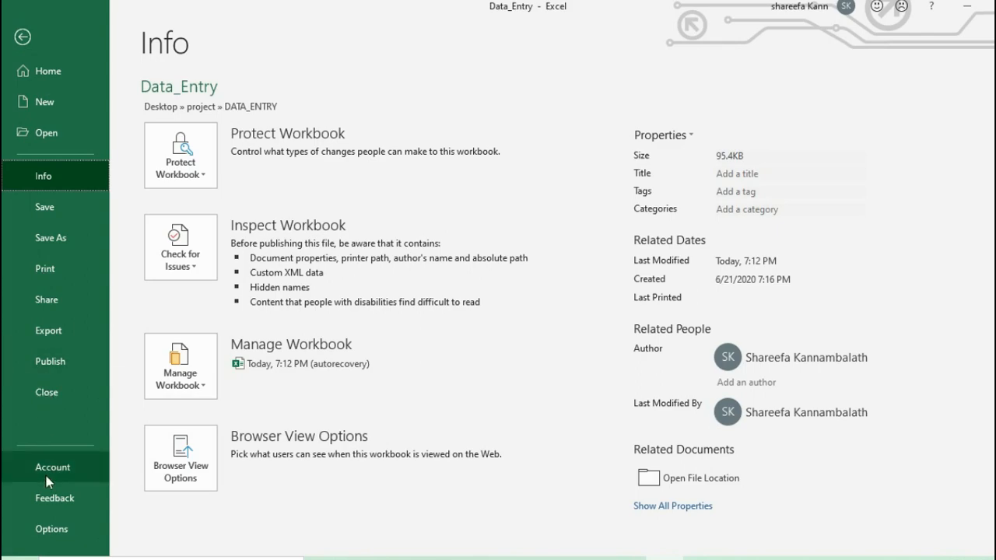
click(24, 528)
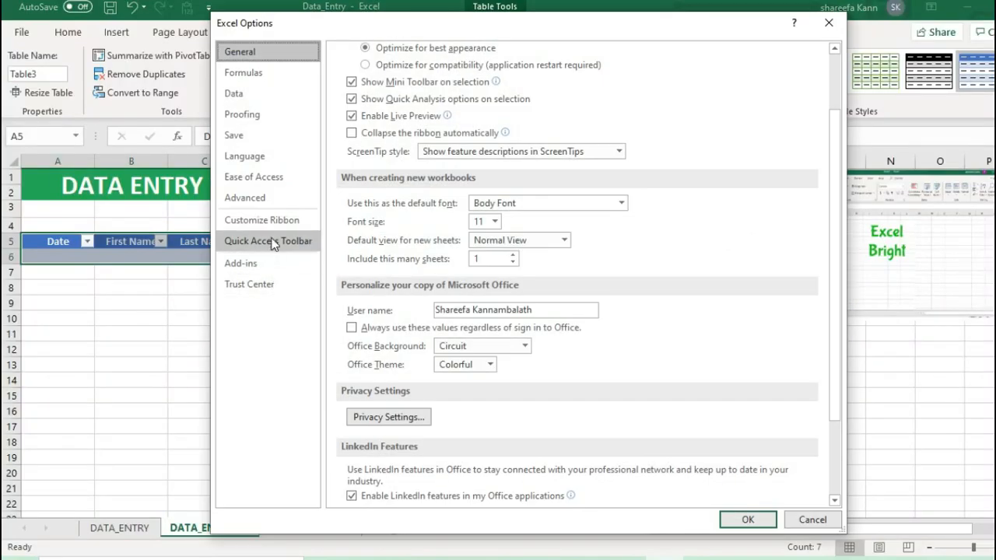
click(272, 224)
click(273, 241)
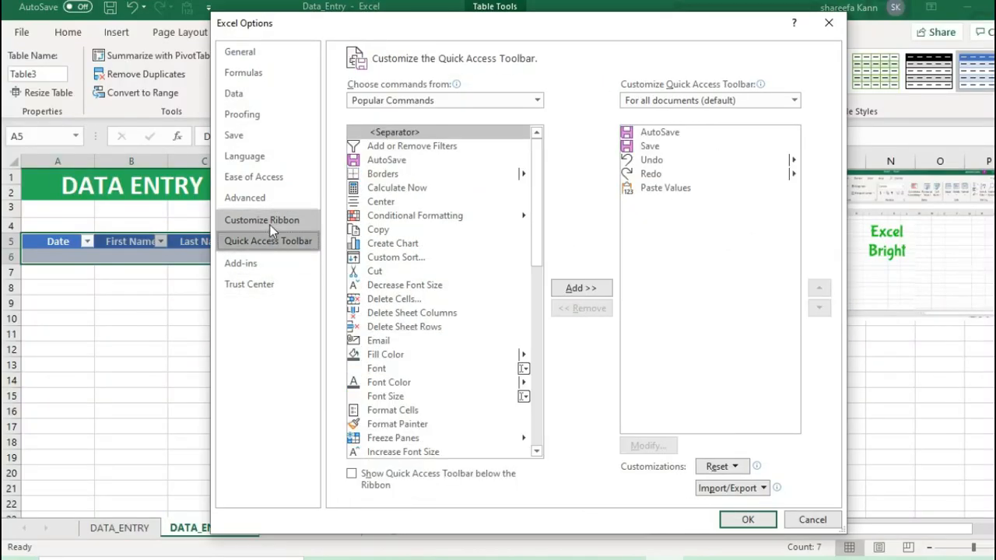
click(270, 224)
click(271, 243)
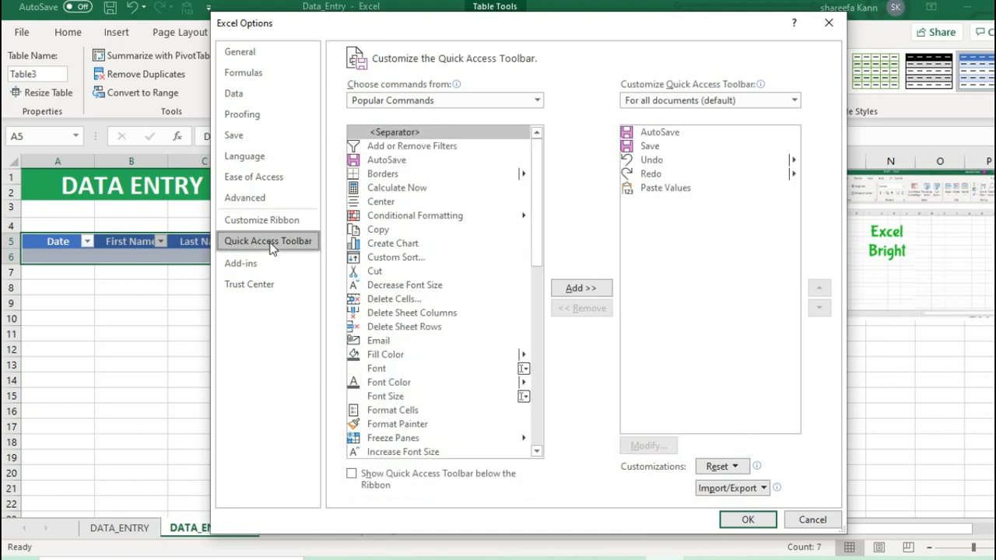
Add the Form command from Commands Not in the Ribbon to the Quick Access Toolbar for all documents.
click(411, 100)
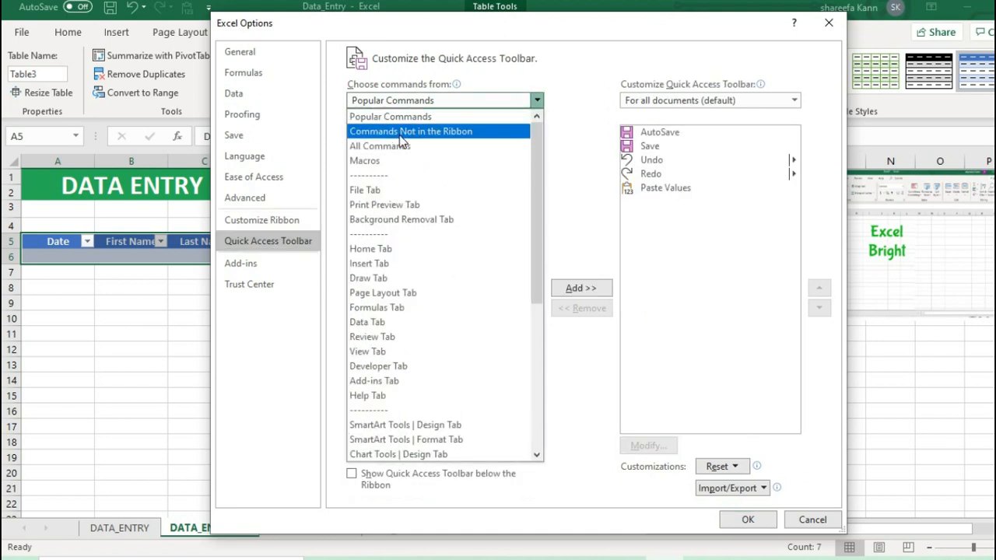
click(405, 132)
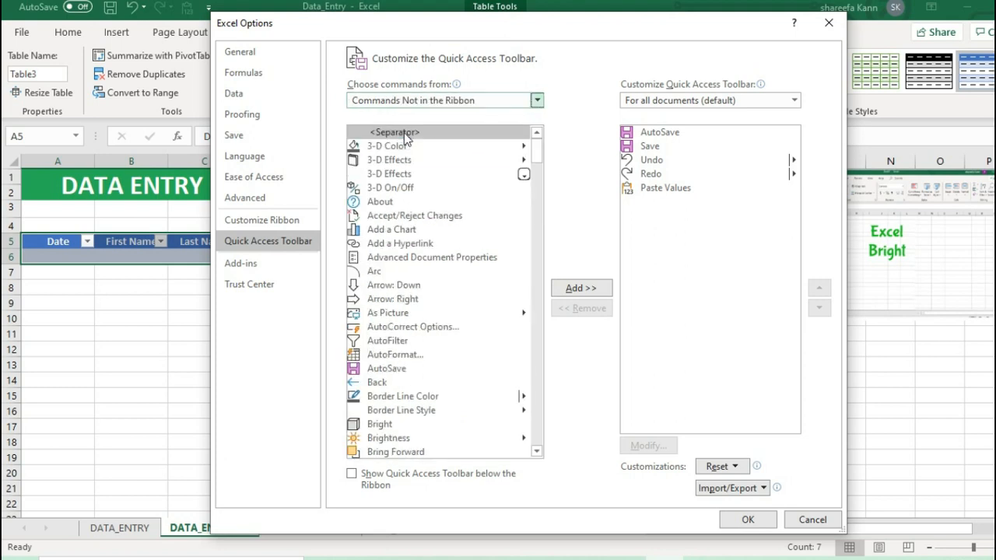
click(381, 309)
key(f)
key(f)
key(f)
key(f)
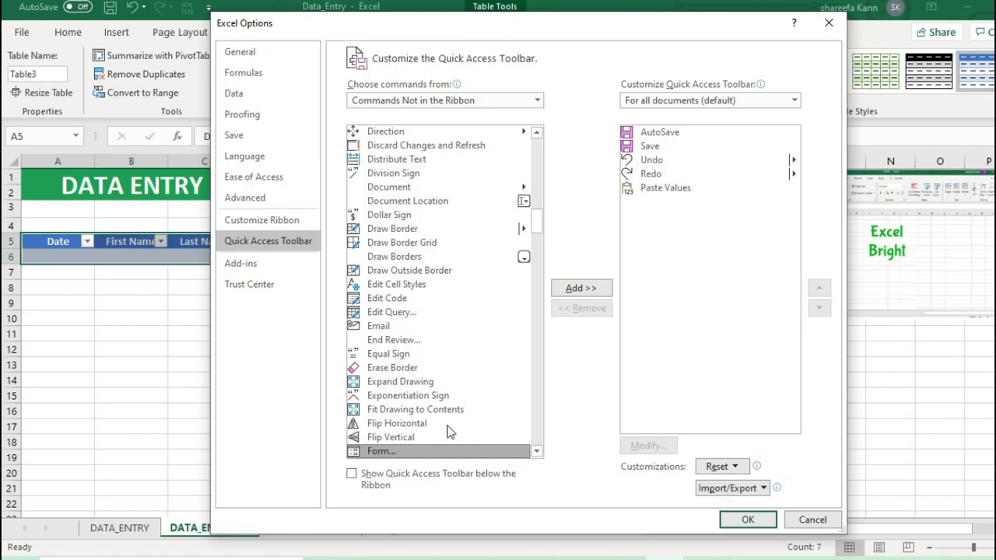
click(583, 288)
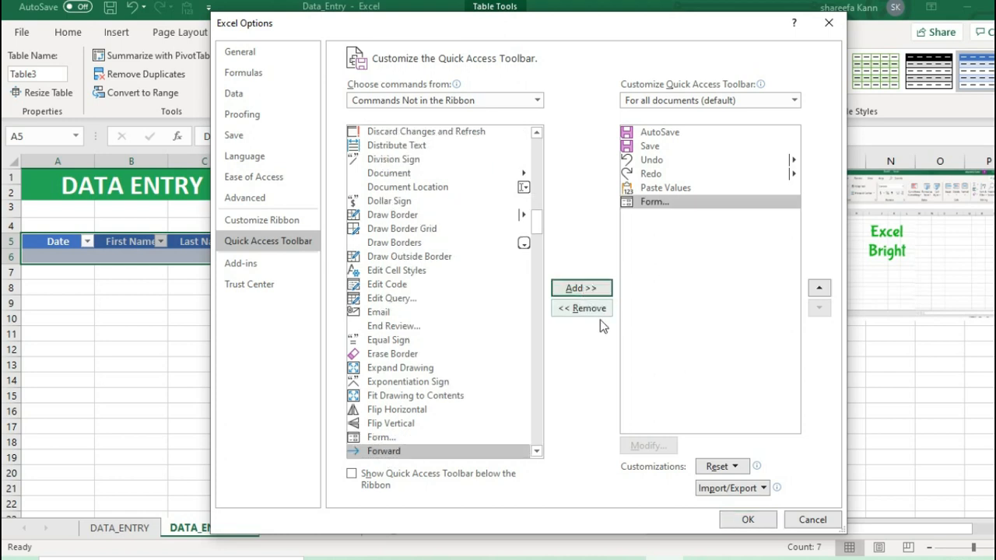
click(747, 520)
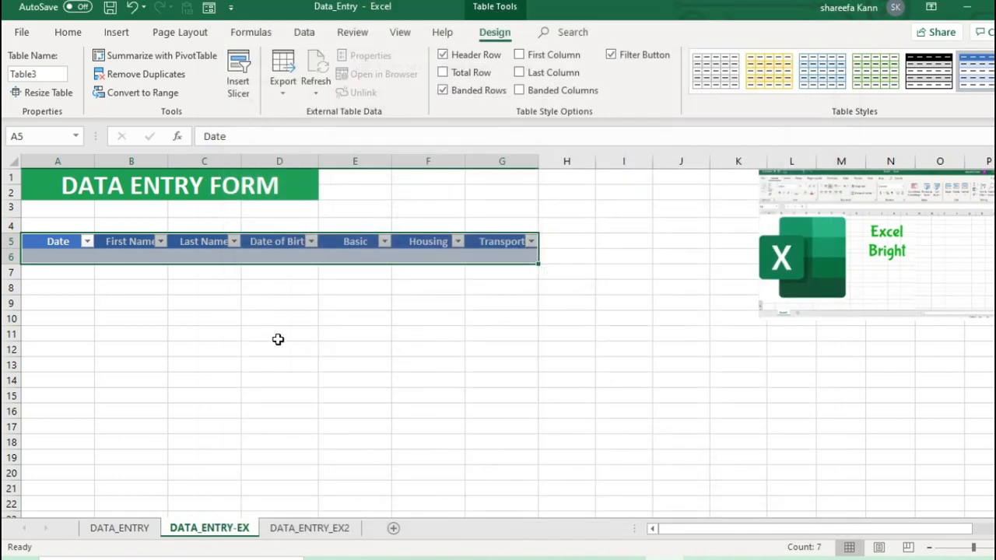
Add a record through the data entry form: date 7/2/2020, first name, last name, date of birth, Basic 4300, Housing 2000 and Transport 500.
click(300, 334)
click(251, 262)
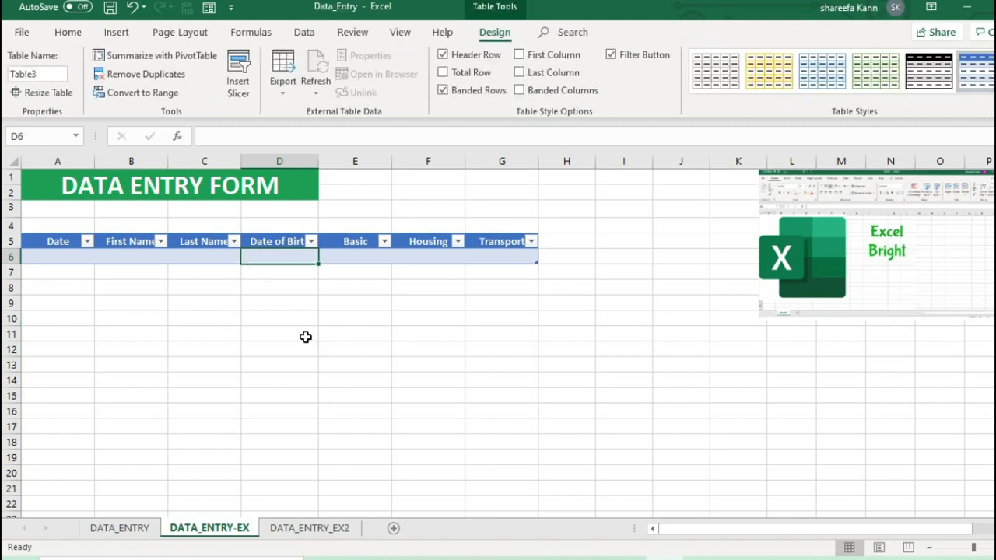
click(208, 7)
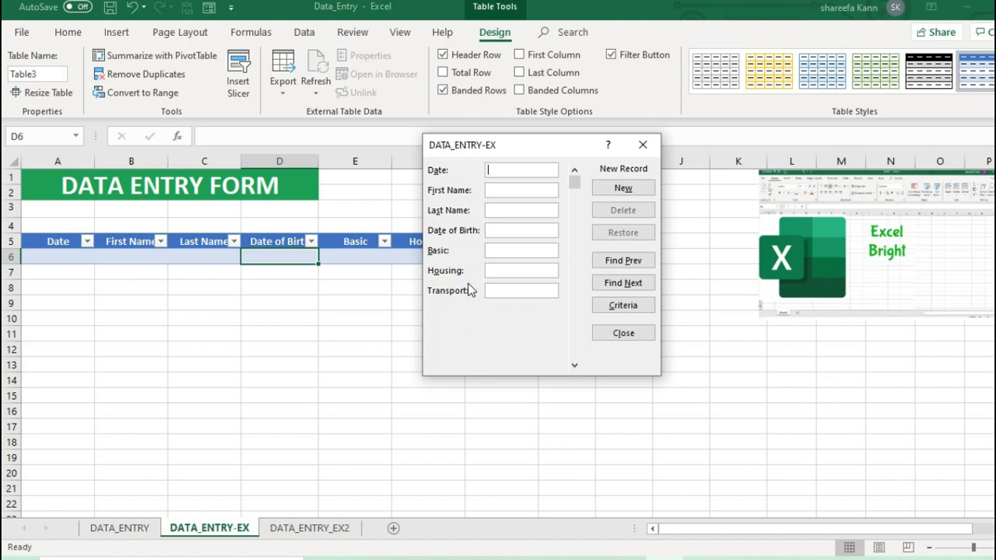
text(7/2/2020)
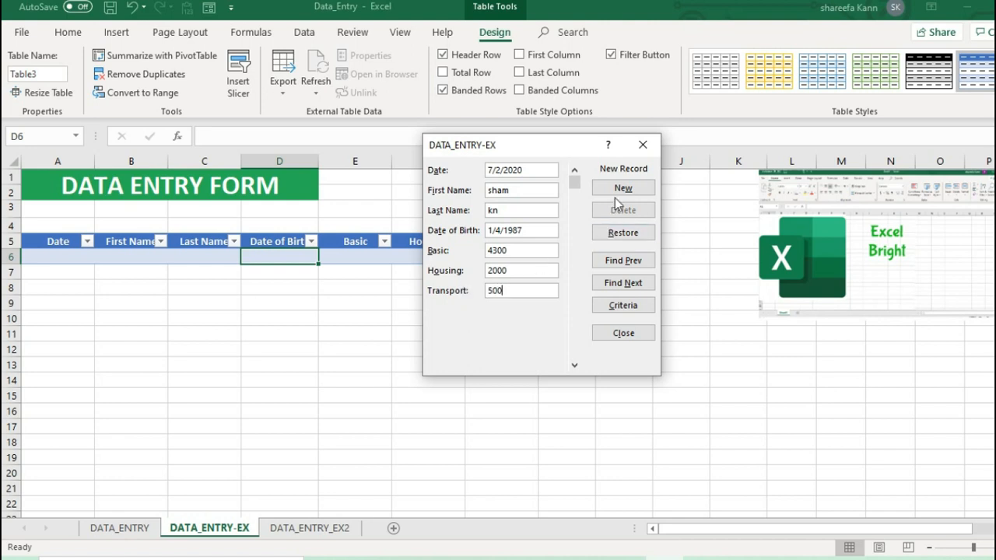
click(623, 189)
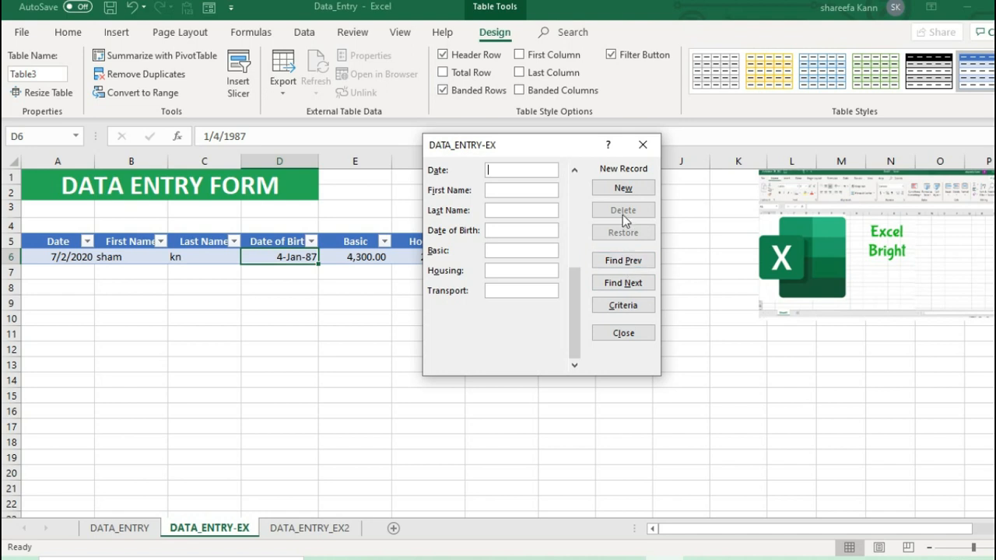
click(624, 333)
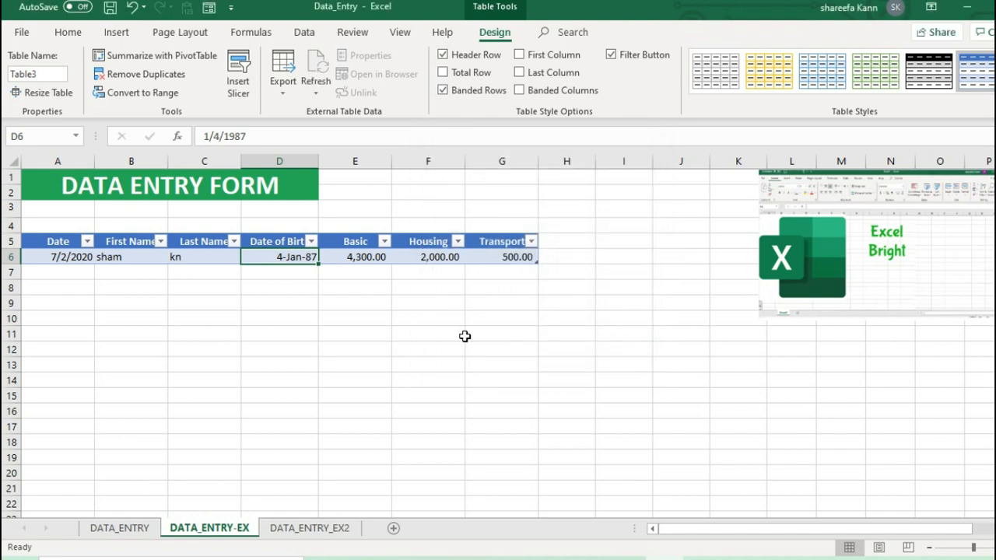
click(365, 333)
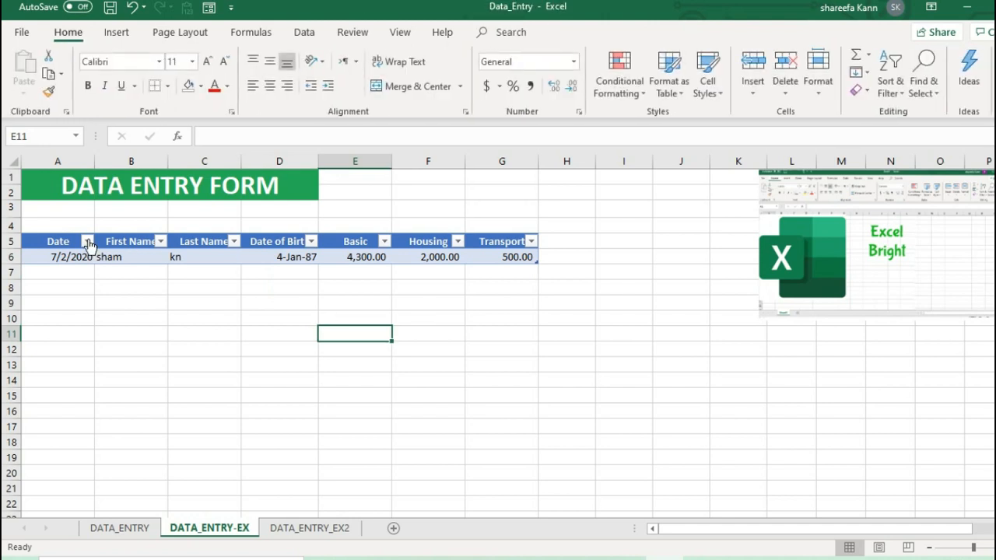
Convert the data range A5:G26 on the DATA_ENTRY_EX2 sheet into a table with headers.
click(298, 532)
scroll(168, 369, down, 8)
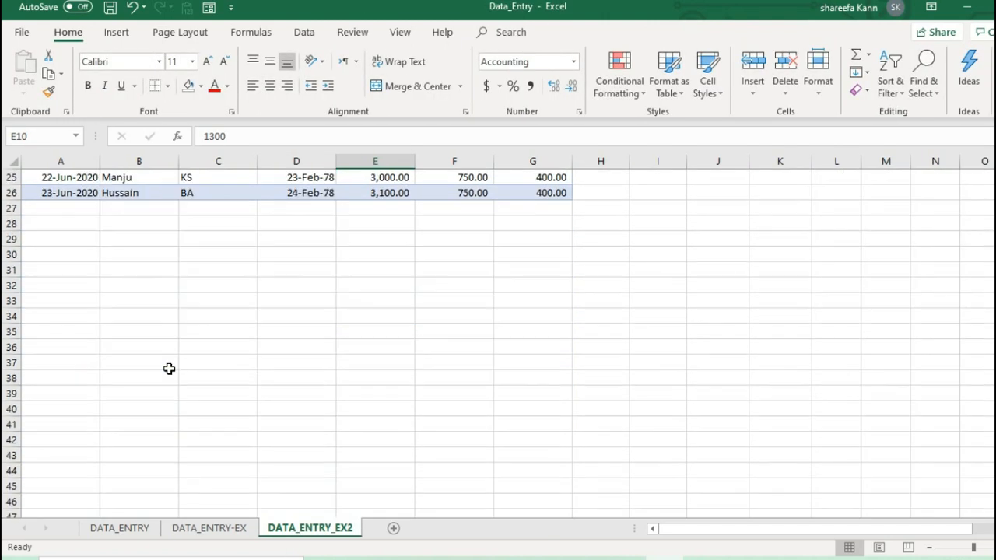
scroll(169, 369, up, 8)
drag(67, 242, 510, 485)
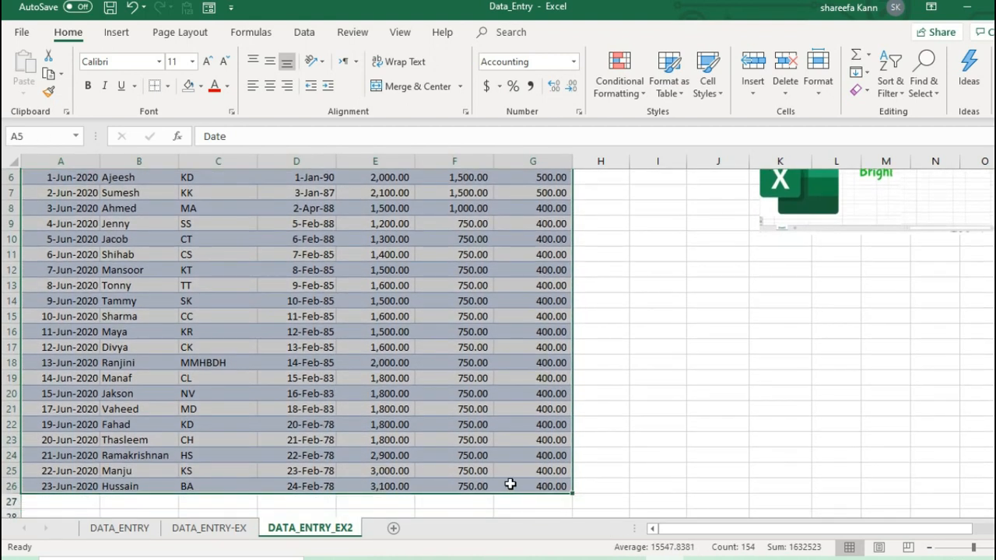
click(117, 33)
click(132, 69)
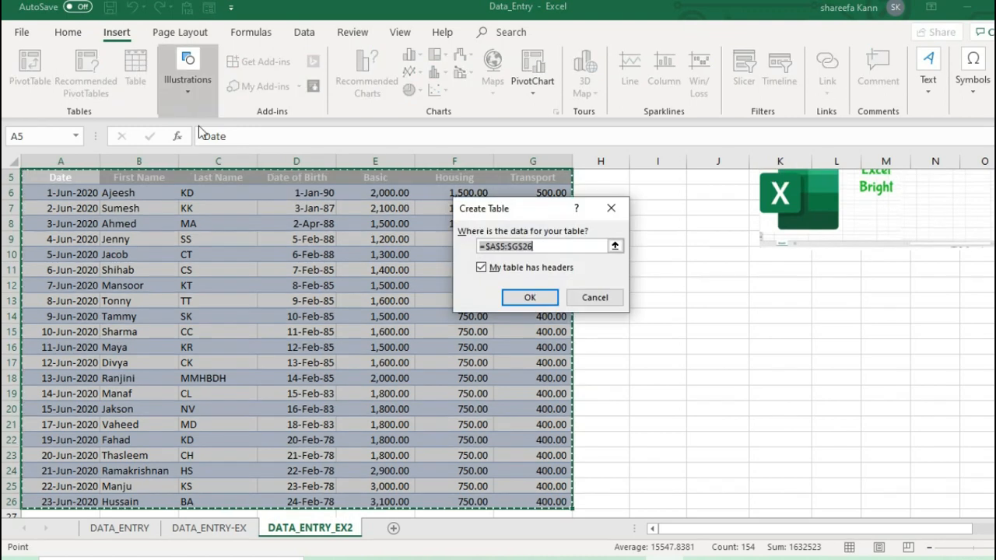
click(526, 297)
scroll(526, 324, up, 2)
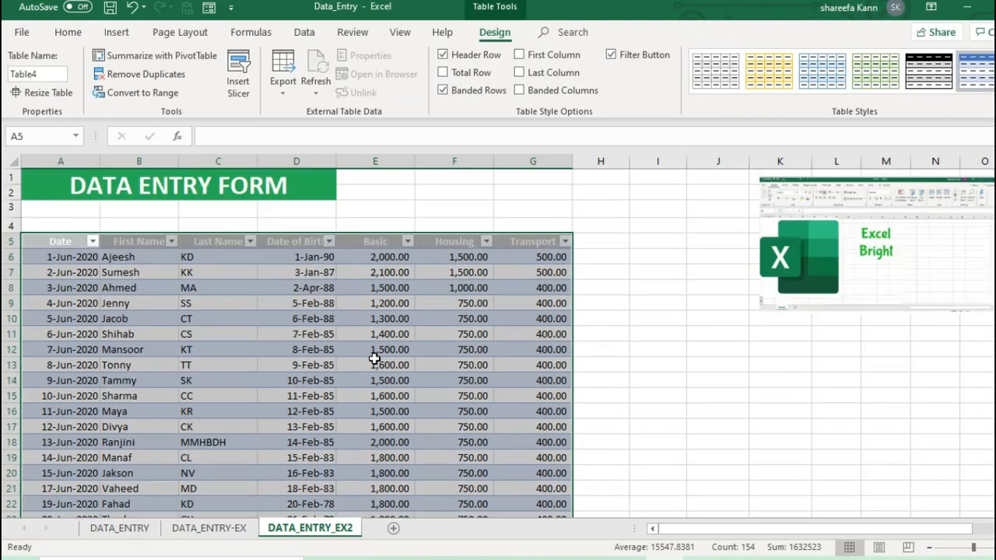
click(350, 318)
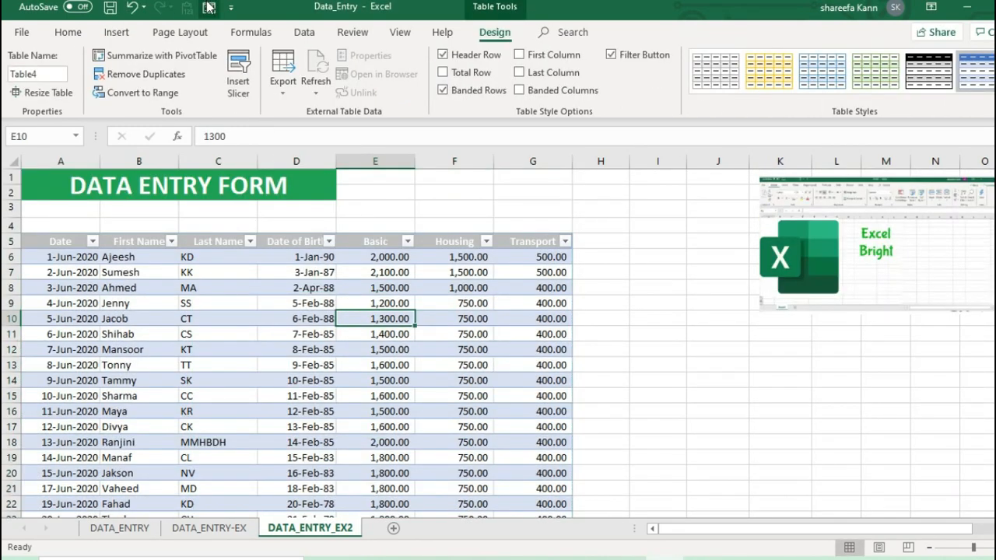
Try to open the data entry form with the empty cell H13 outside the table selected.
click(612, 367)
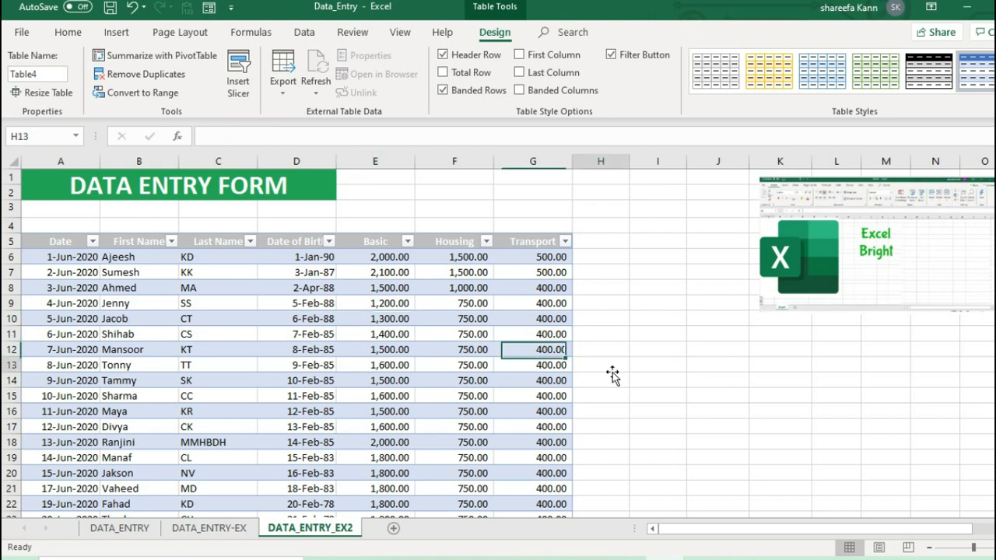
click(208, 7)
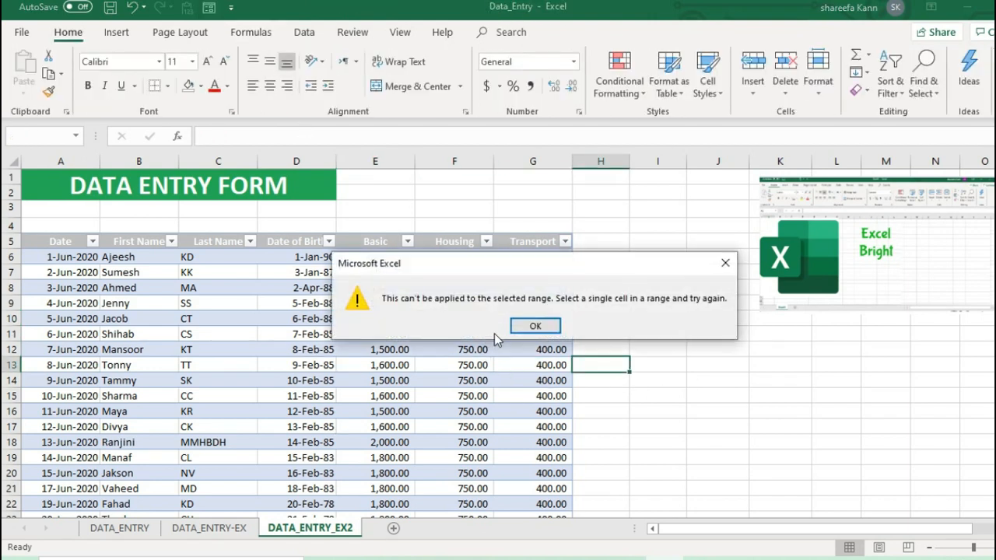
click(726, 263)
Open the data entry form from cell D14 inside the table and browse to the third record.
click(301, 381)
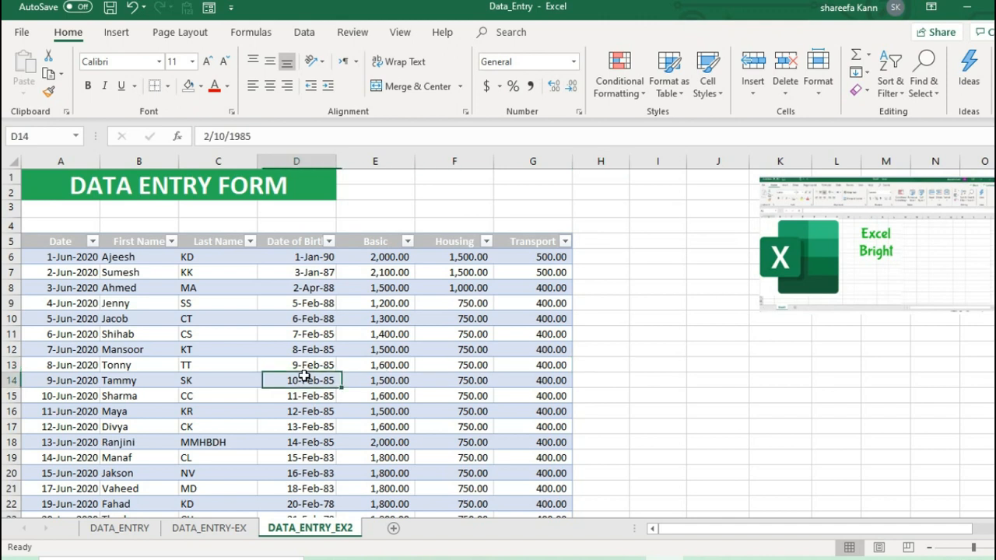
click(209, 8)
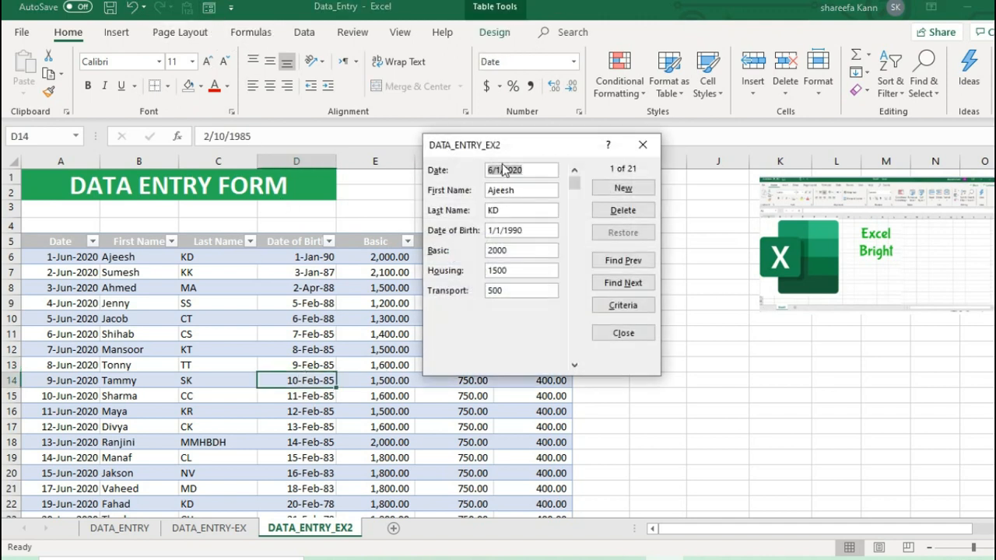
drag(542, 142, 578, 142)
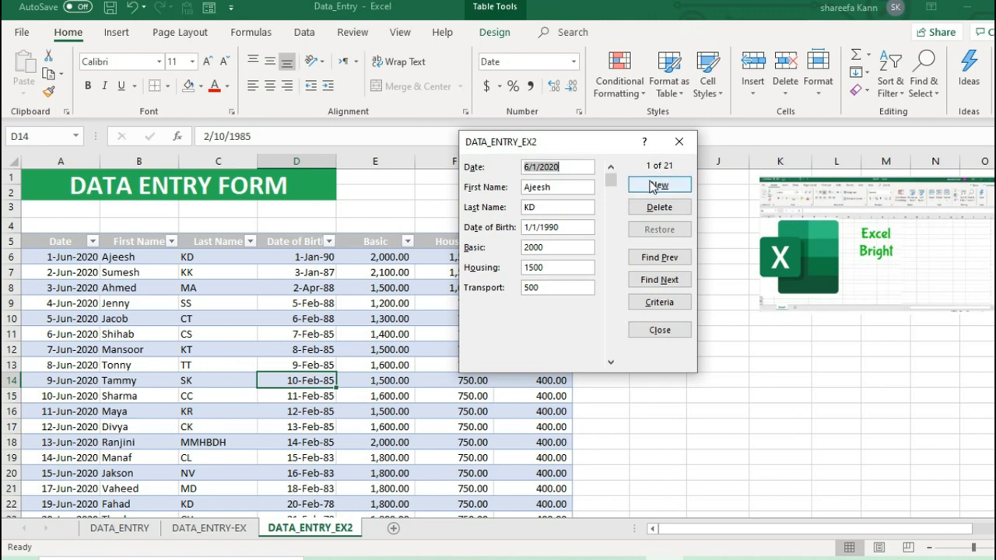
click(562, 207)
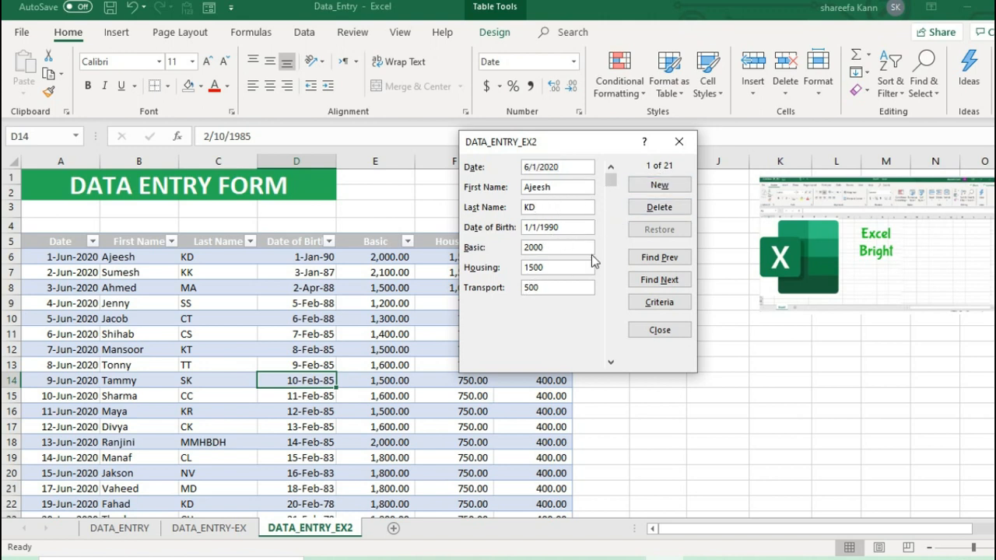
click(612, 363)
click(612, 362)
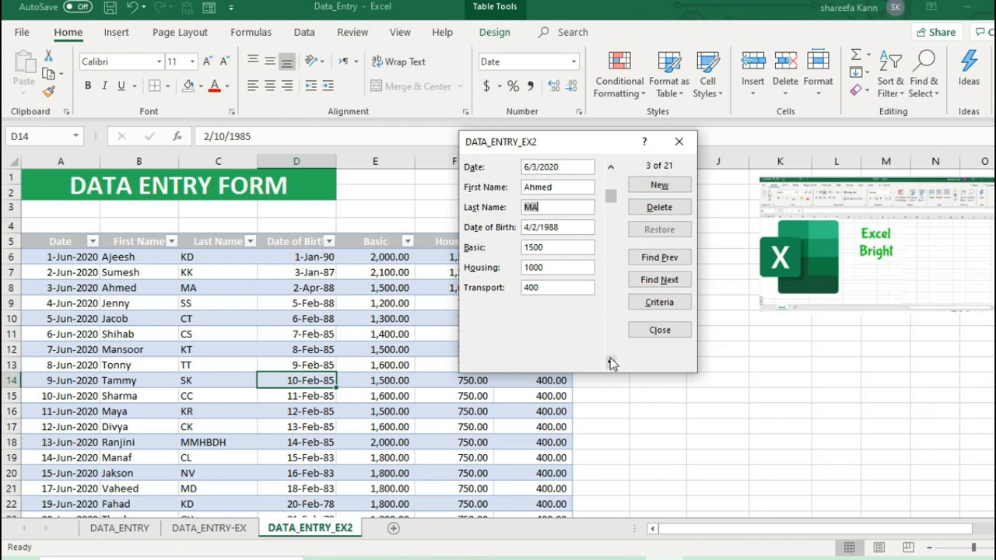
Search the form's records with the criterion Basic >2000 and step through the matches to the 6/23/2020 record.
click(660, 304)
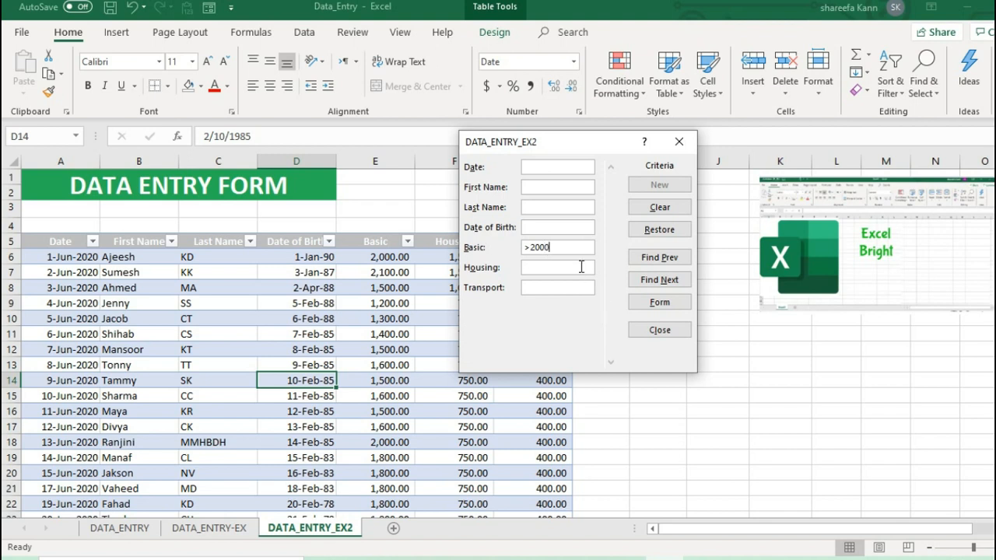
click(659, 280)
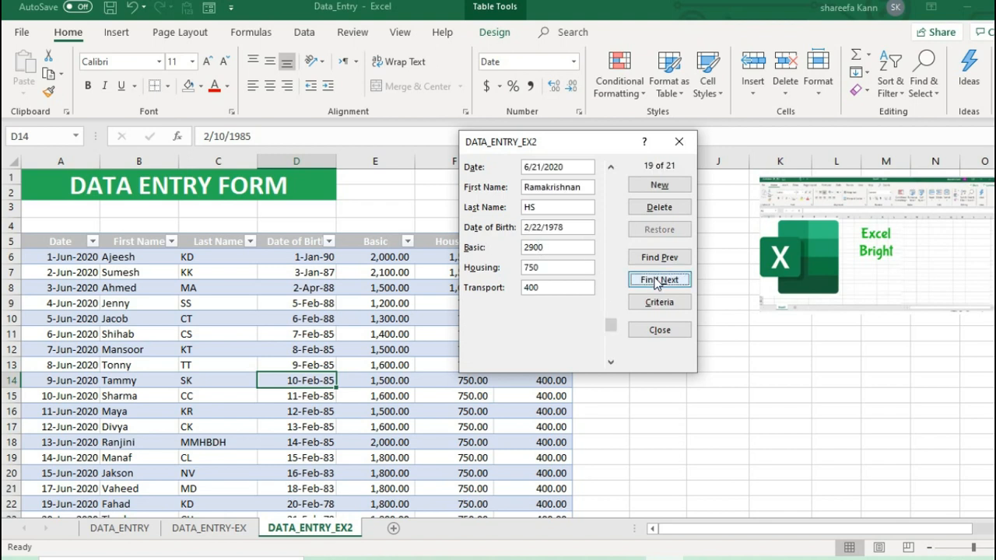
click(653, 286)
click(654, 287)
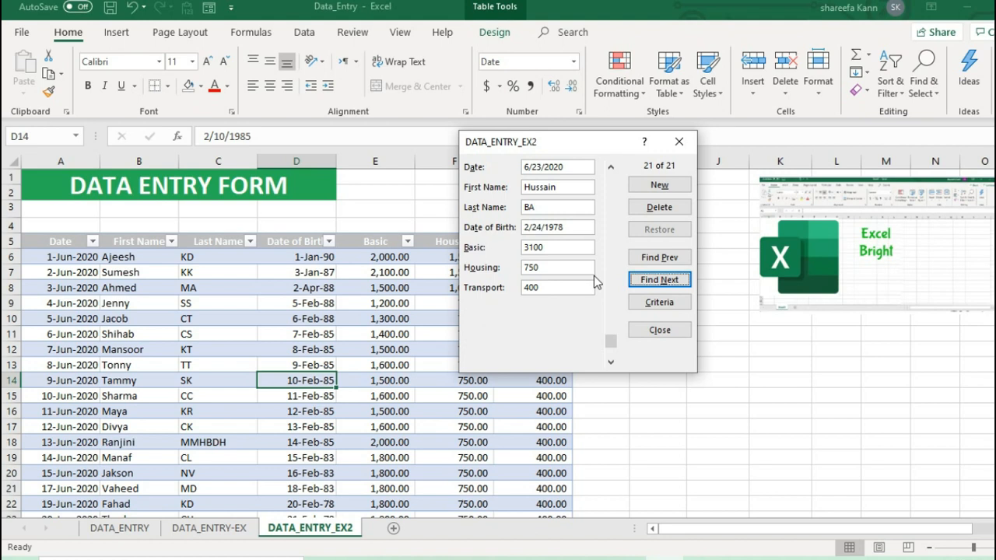
Set Housing to 1000 and Basic to 2000 in the 6/23/2020 record and restore its original values before saving.
click(556, 207)
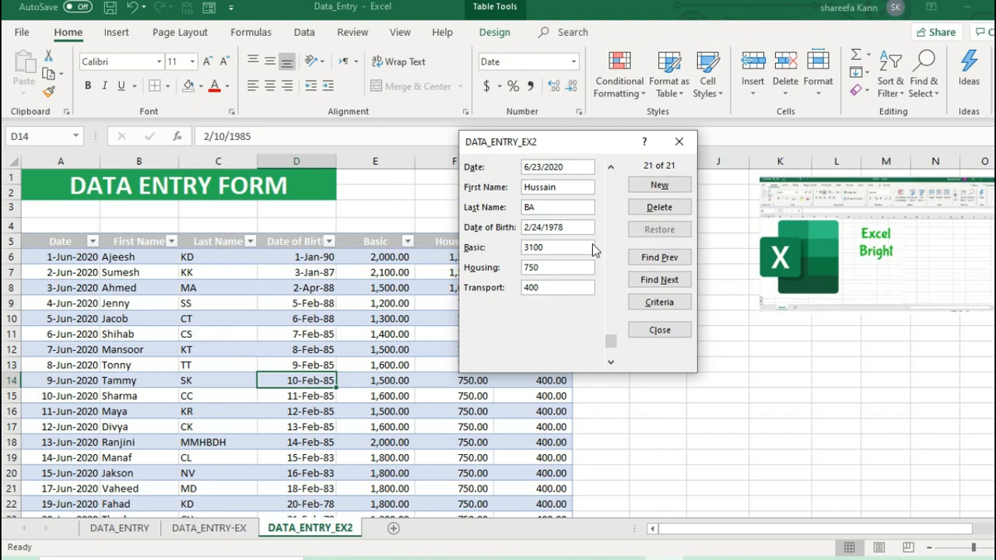
drag(553, 269, 509, 271)
text(1000)
key(shift+Tab)
text(2000)
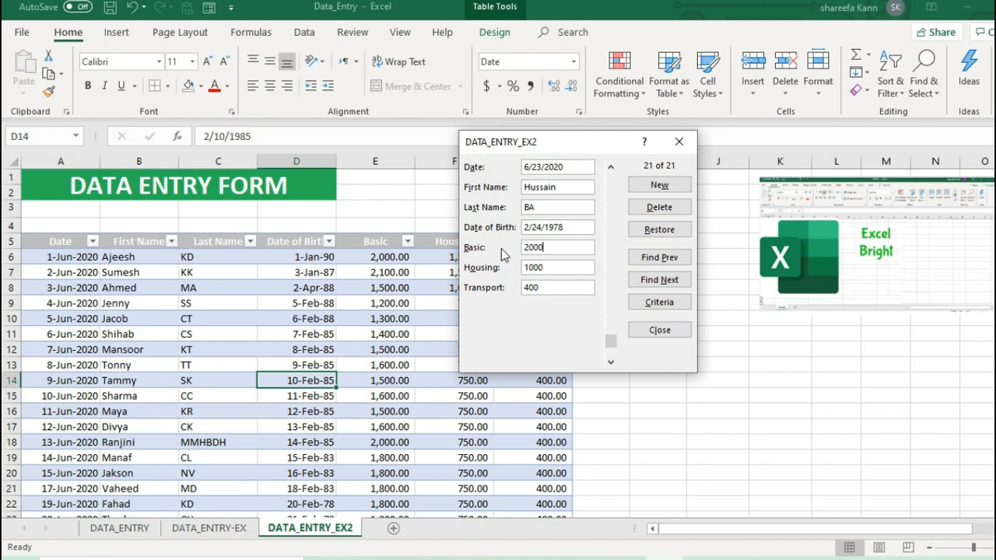
click(659, 230)
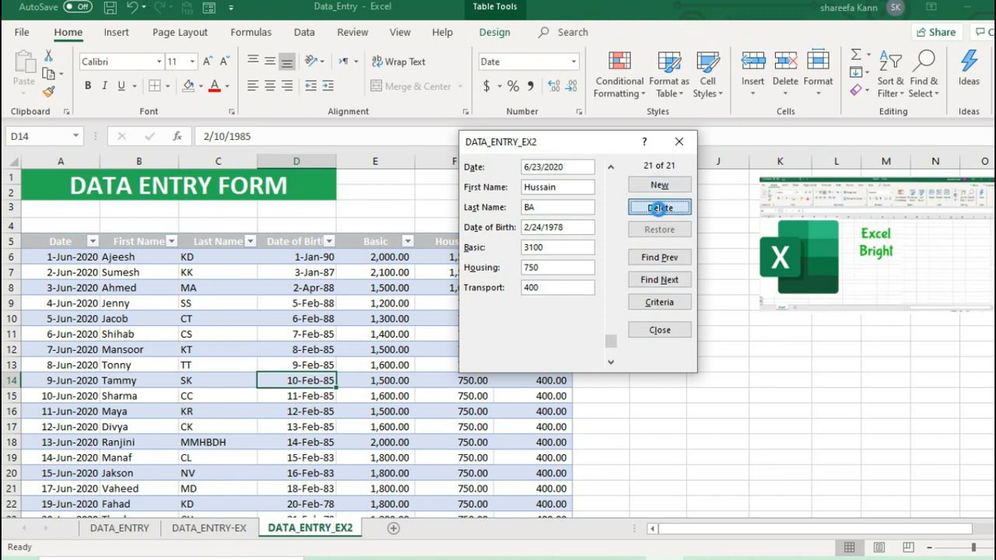
Delete the 6/23/2020 record through the data entry form, close the form and check the end of the table.
click(659, 207)
click(563, 323)
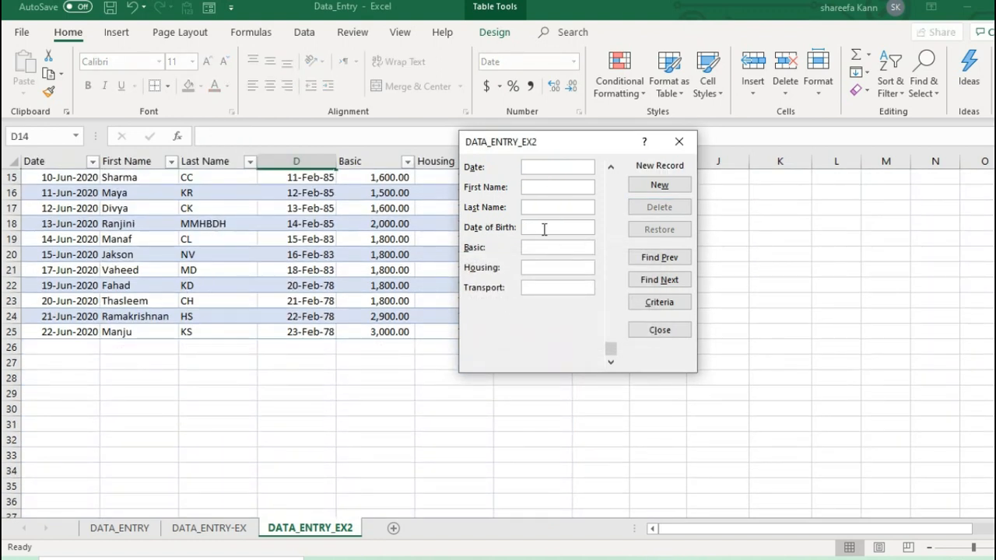
drag(611, 350, 610, 172)
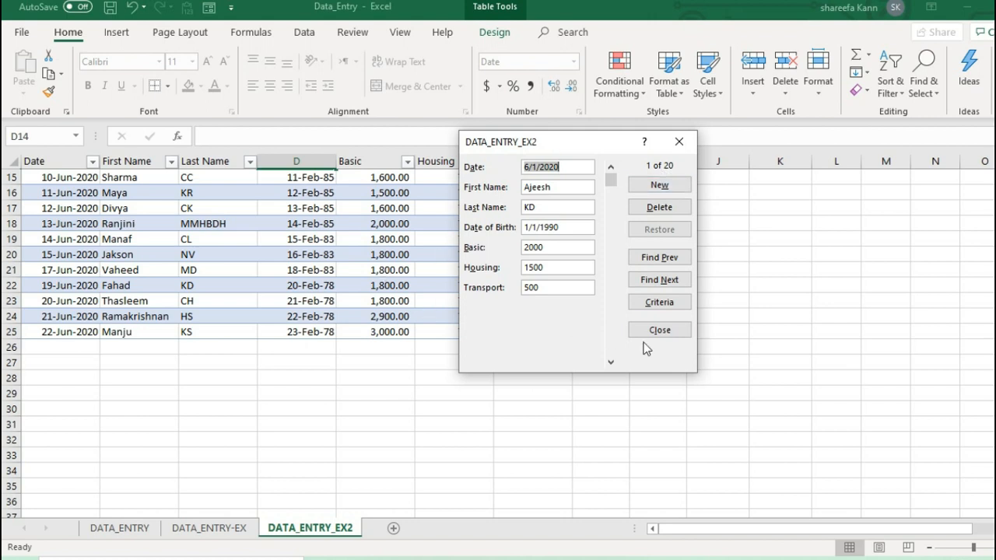
click(659, 330)
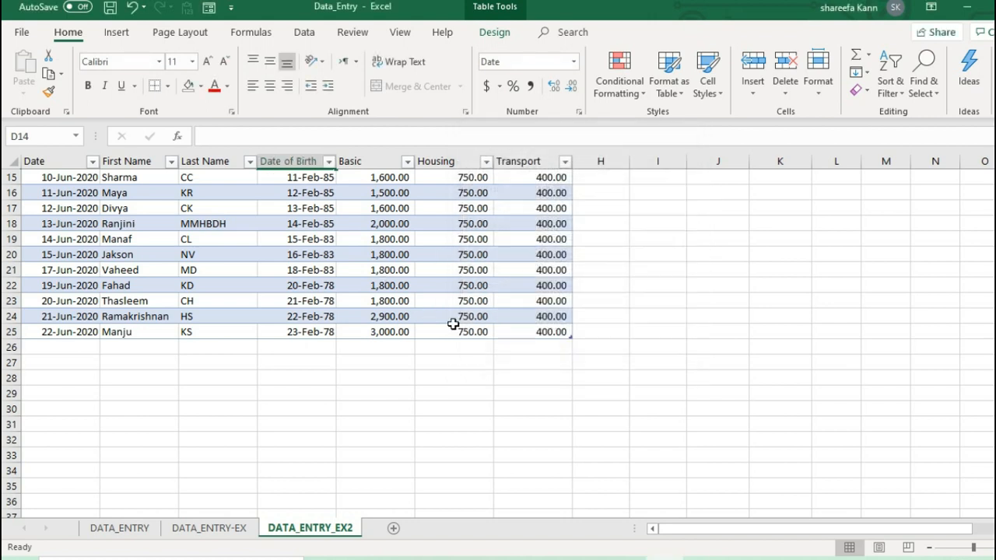
scroll(452, 322, up, 5)
scroll(389, 350, down, 3)
scroll(391, 350, up, 3)
scroll(391, 349, down, 2)
click(76, 455)
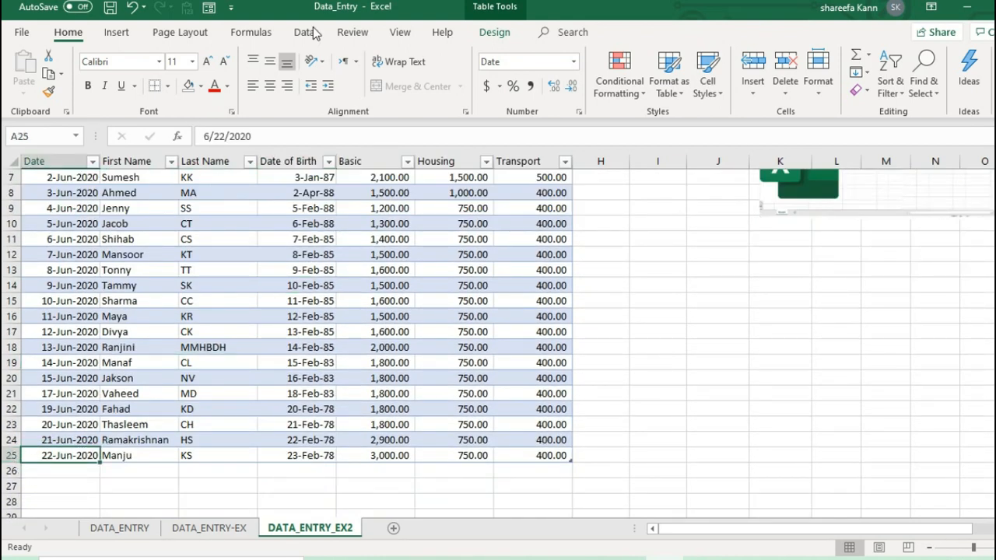
Add a record through the data entry form: date 7/2/2020, first name, last name, date of birth, Basic 3000, Housing 2500 and Transport 1000.
click(331, 331)
click(208, 7)
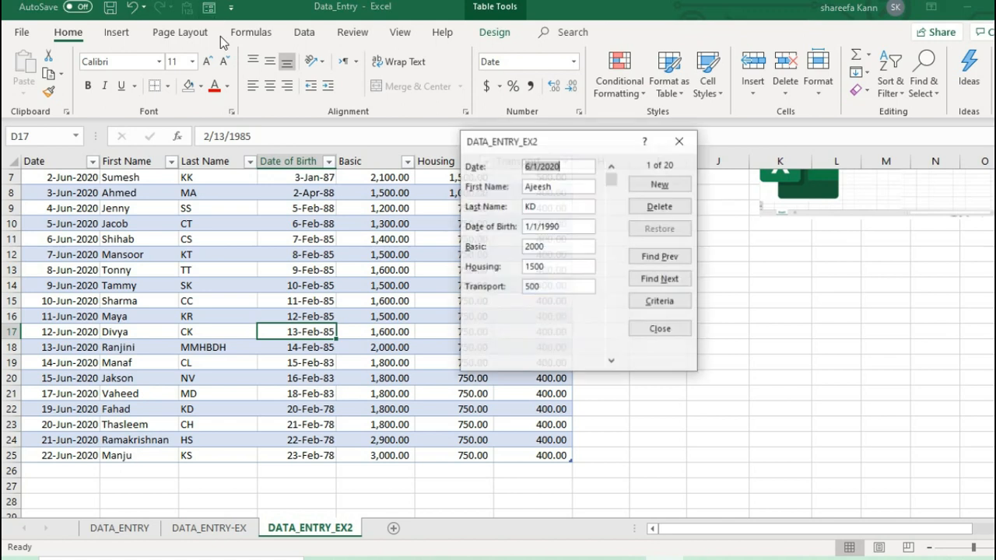
click(654, 188)
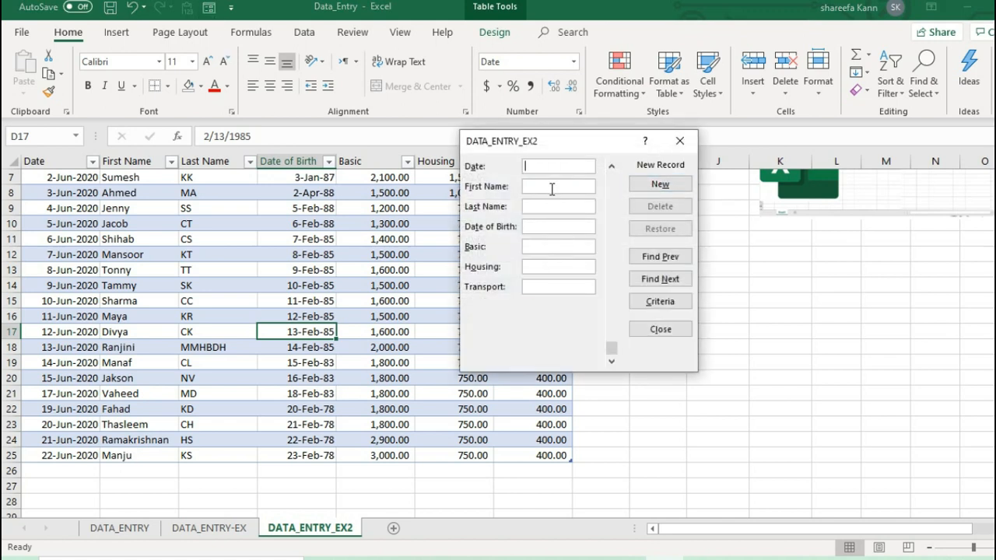
text(7/2/2020)
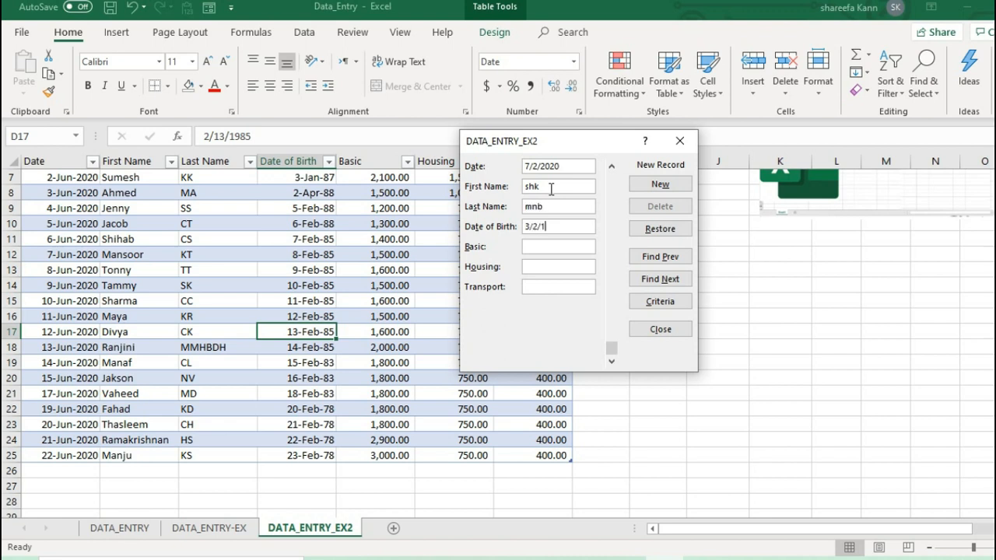
text(87)
key(shift+Tab)
text(3)
key(Return)
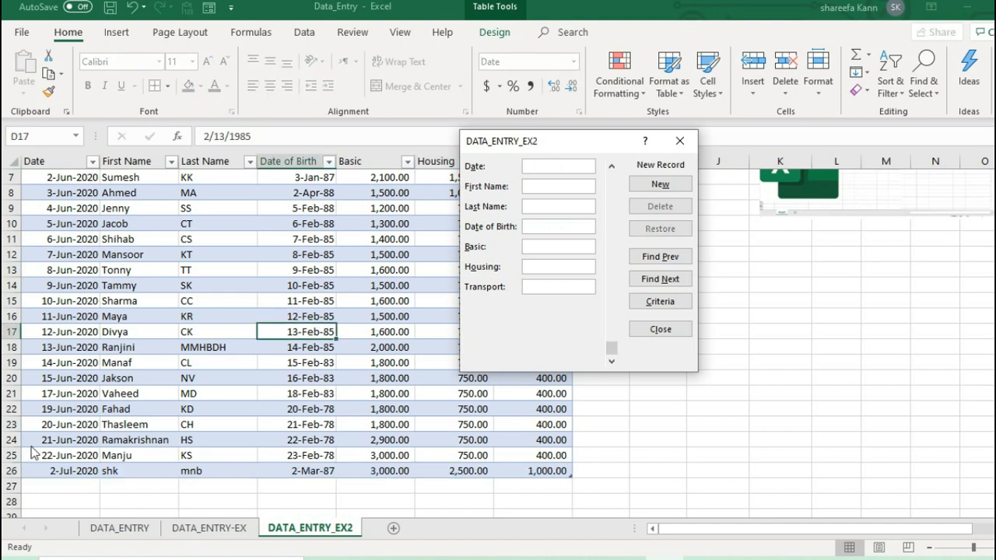
click(660, 329)
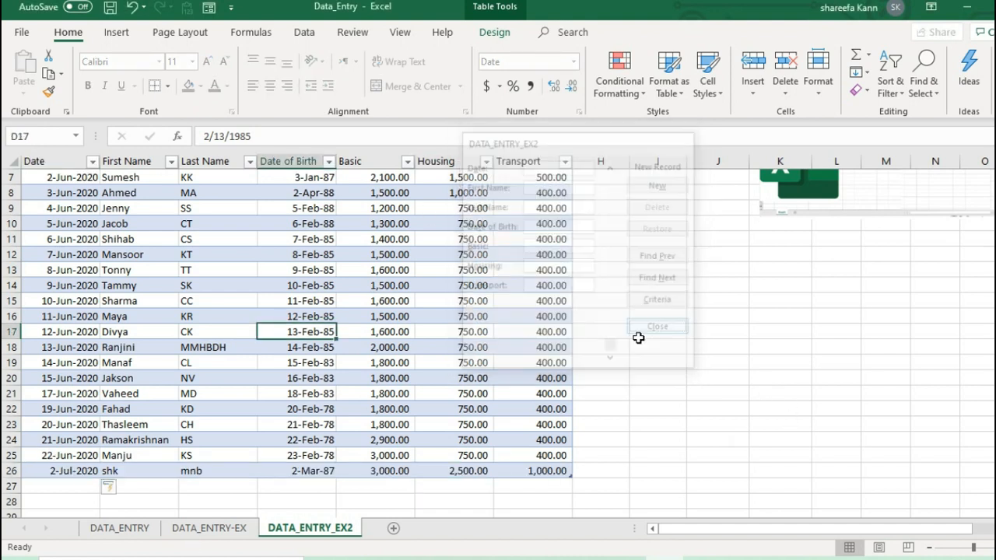
Examine the full extent of the table A5:G26, including the newly added record in row 26.
key(ctrl+a)
click(78, 469)
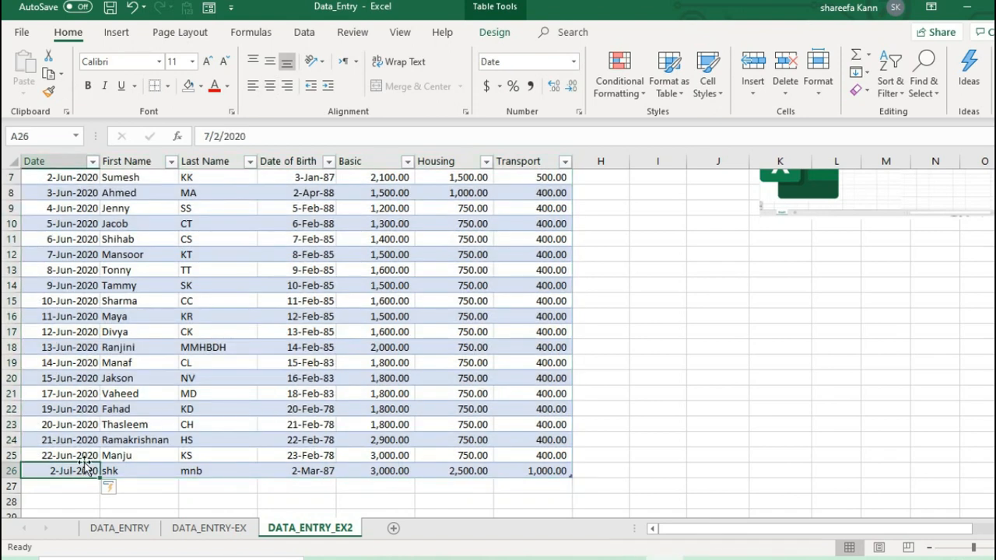
key(ctrl+a)
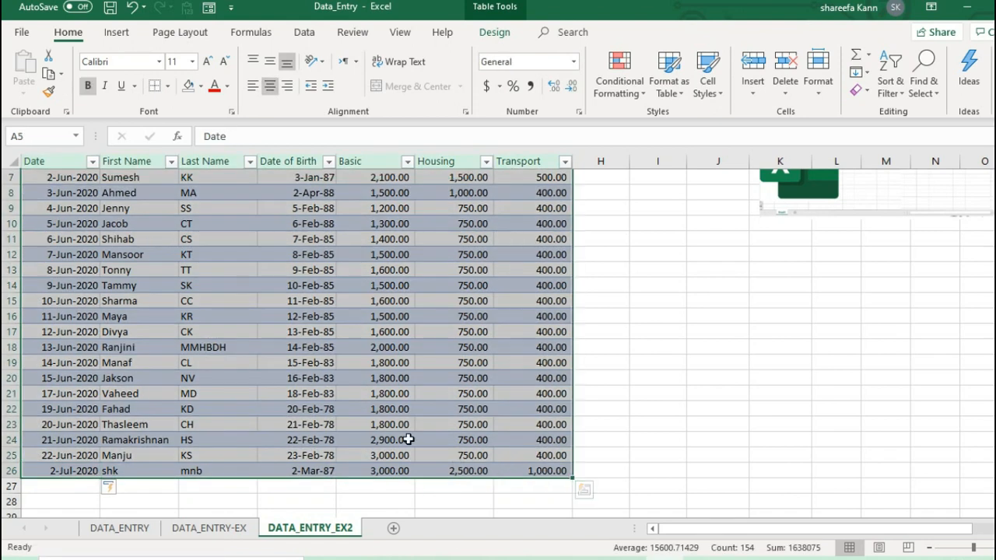
scroll(370, 411, up, 2)
click(500, 365)
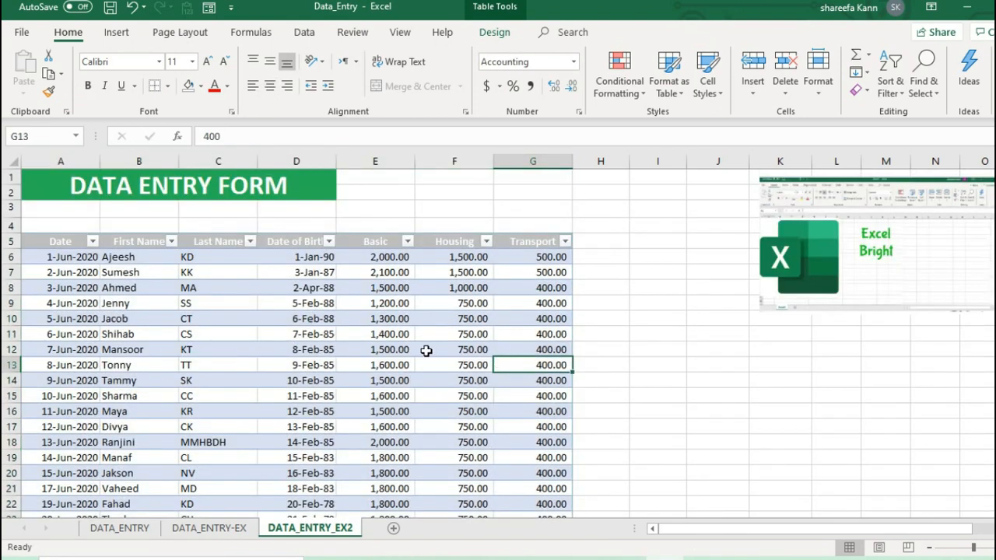
scroll(428, 352, down, 3)
scroll(327, 375, up, 3)
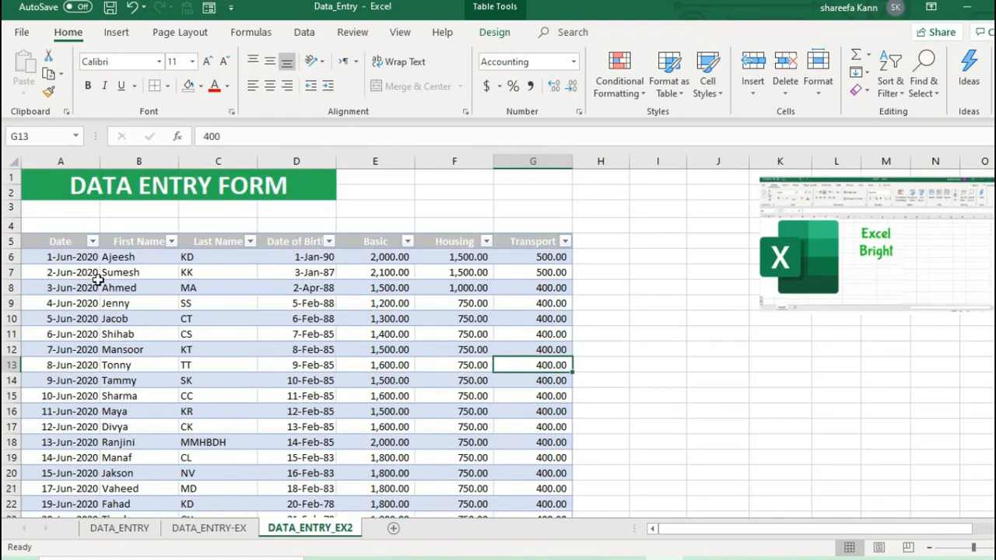
drag(55, 245, 401, 453)
scroll(244, 345, down, 2)
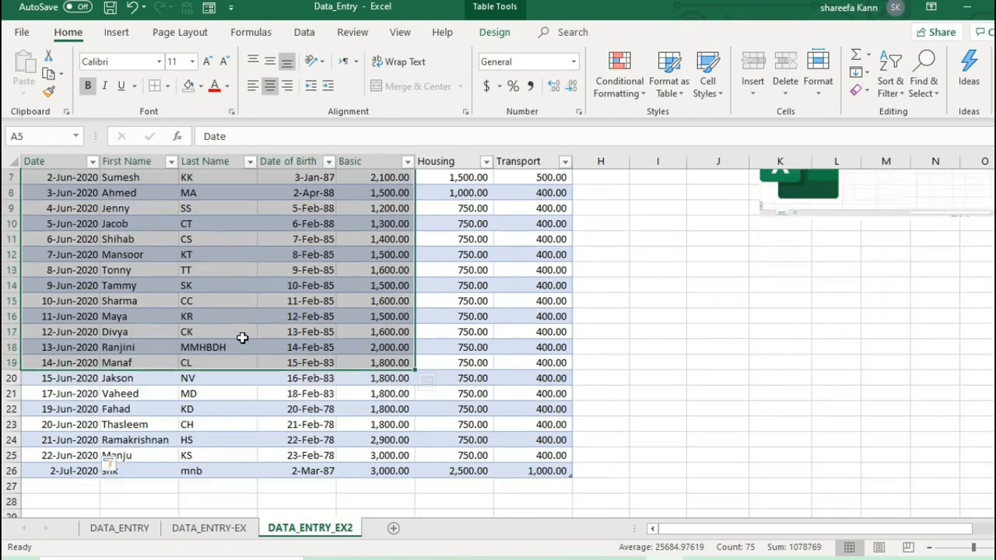
scroll(207, 314, up, 2)
drag(41, 248, 538, 498)
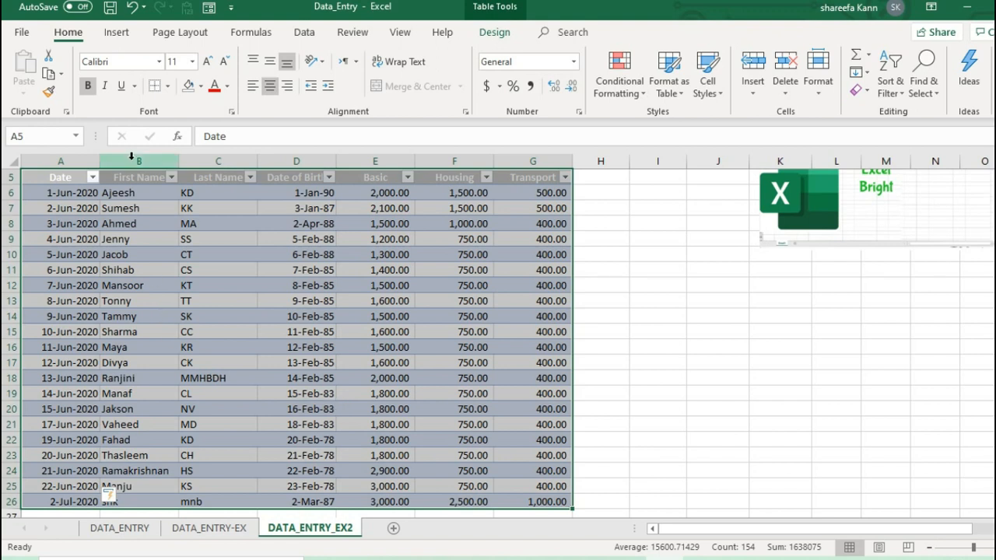
Convert the table A5:G26 on the DATA_ENTRY_EX2 sheet back to a normal range.
click(495, 32)
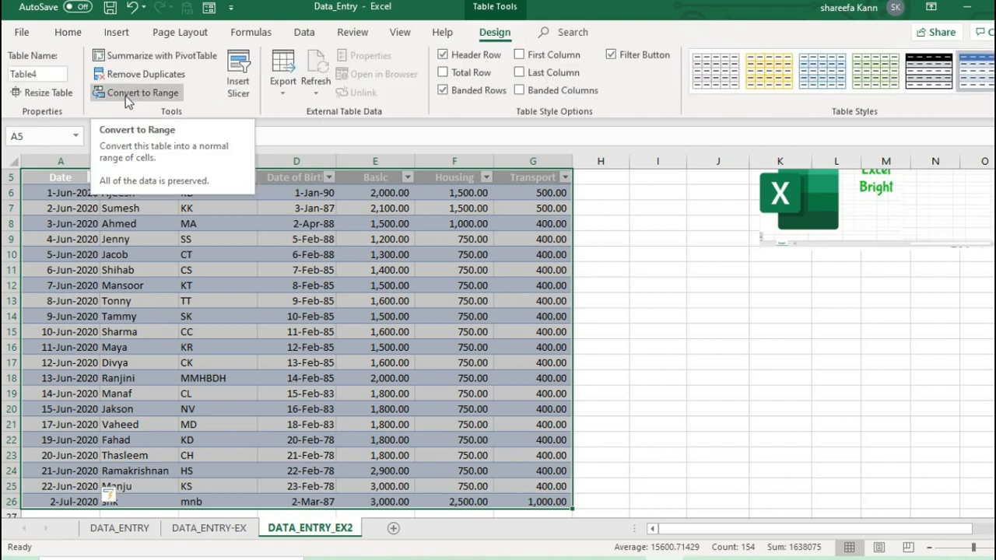
click(296, 408)
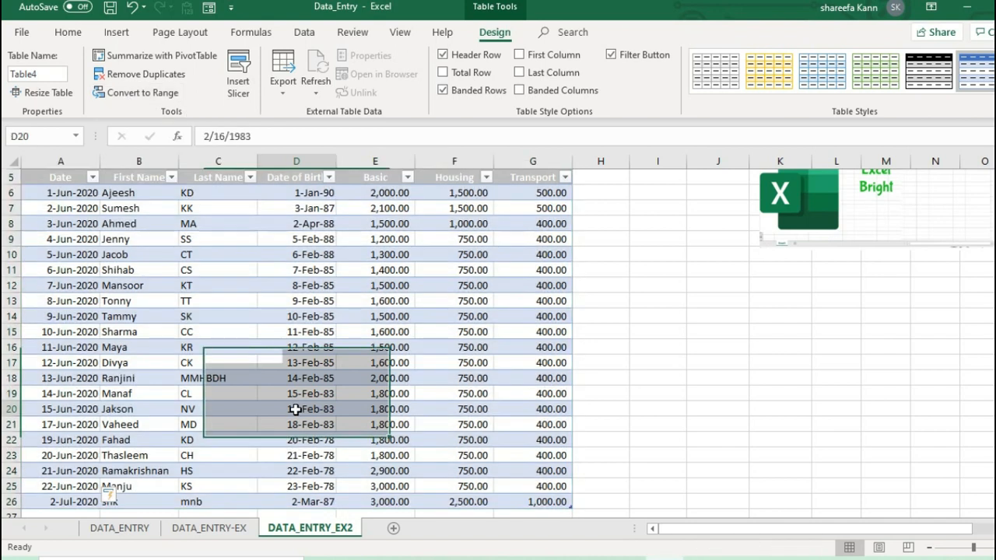
right_click(275, 344)
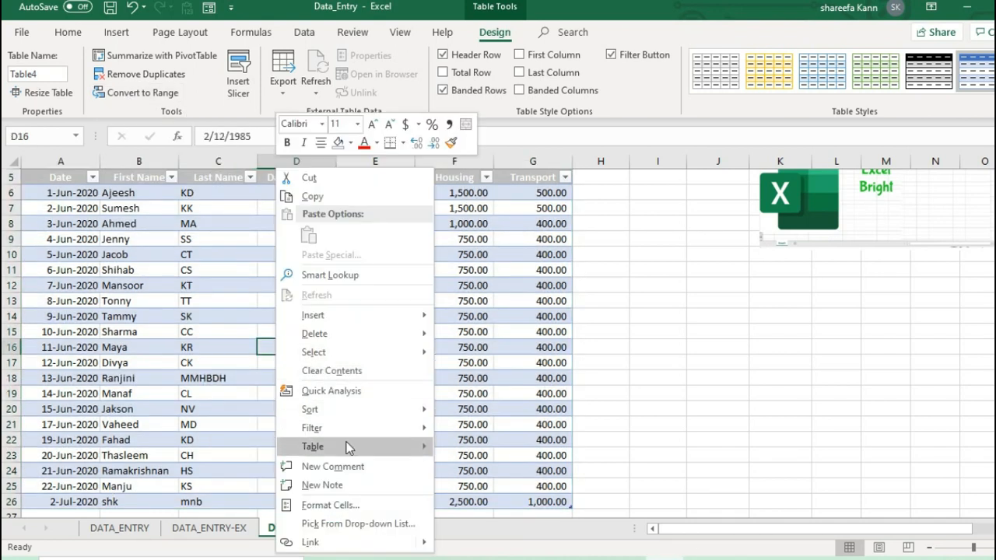
mouse_move(348, 447)
click(503, 469)
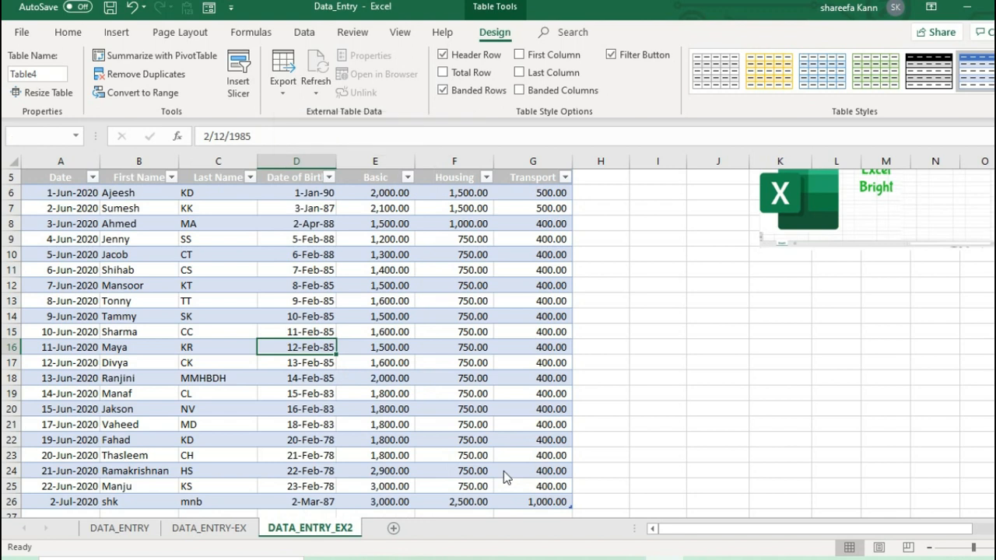
click(502, 326)
scroll(490, 350, down, 5)
scroll(111, 374, up, 1)
click(44, 337)
scroll(215, 370, up, 5)
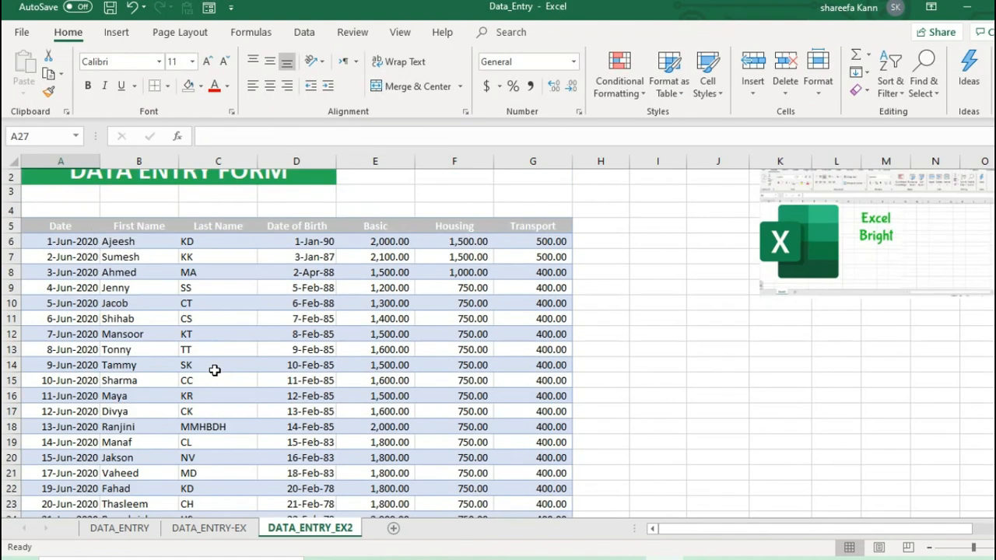